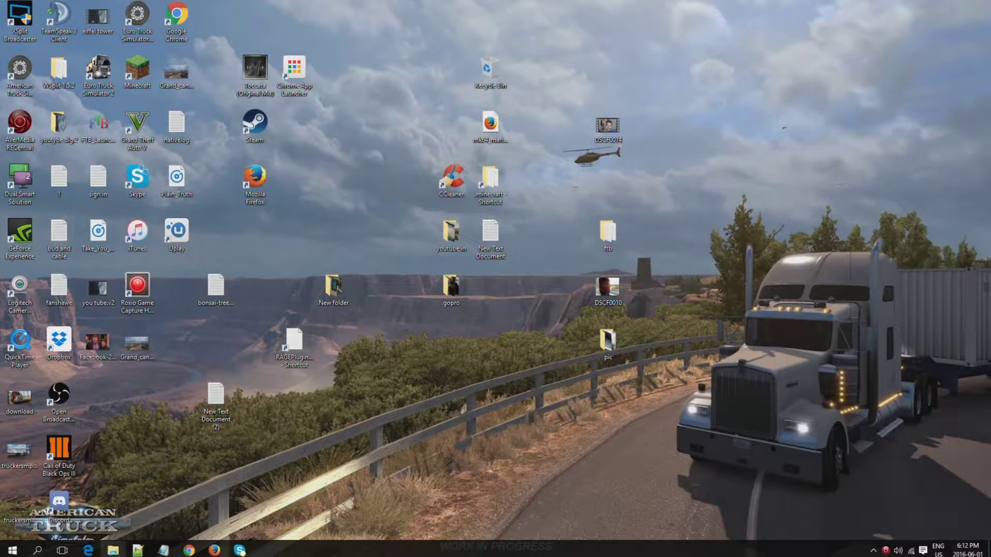
Open a File Explorer window on Quick access with Win+E.
{"action": "key", "text": "super+e"}
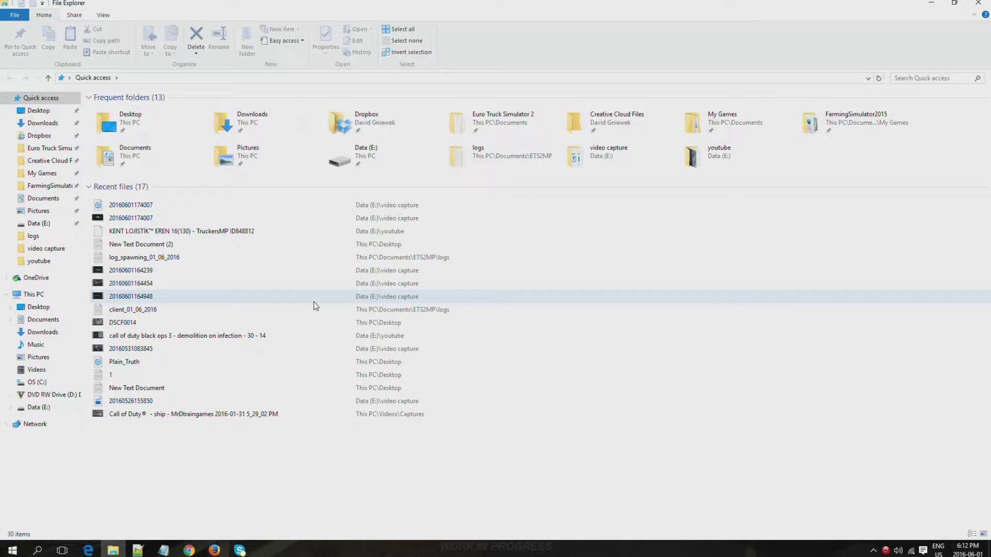
{"action": "left_click", "coordinate": [31, 407]}
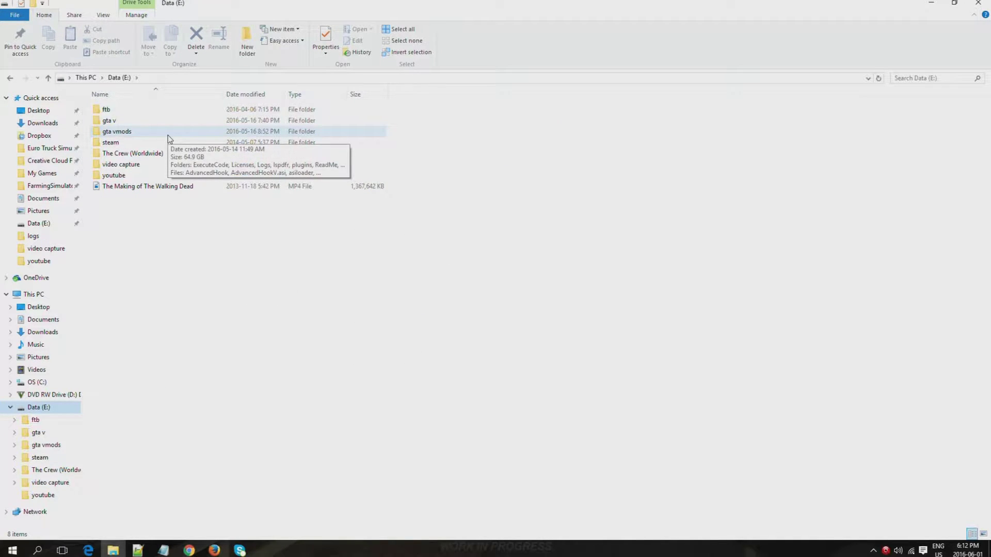
{"action": "double_click", "coordinate": [124, 165]}
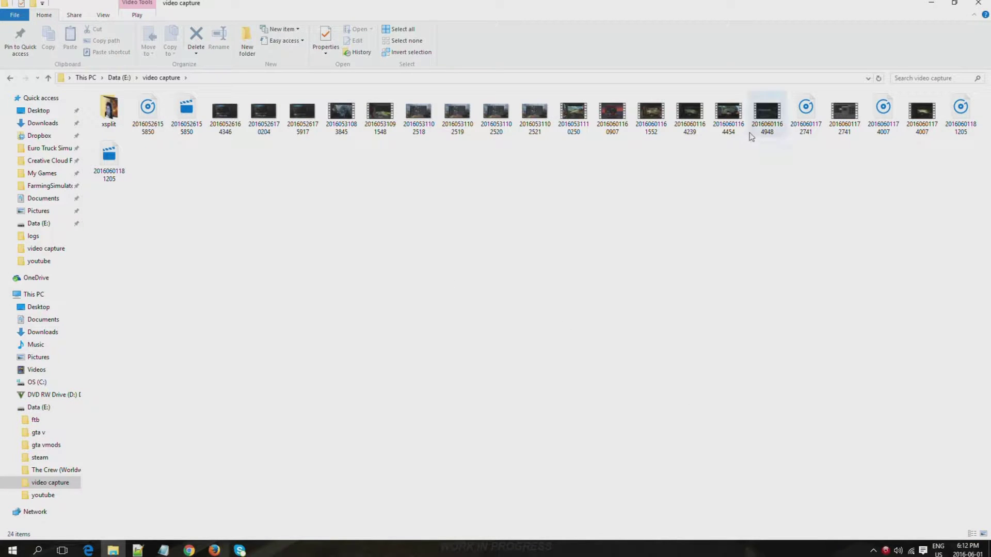
{"action": "double_click", "coordinate": [767, 111]}
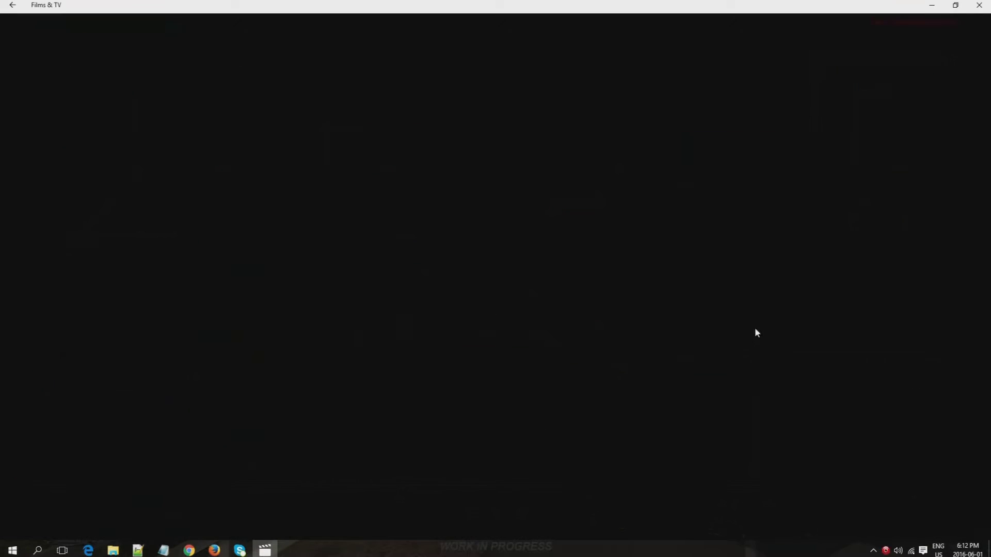
{"action": "left_click", "coordinate": [980, 4]}
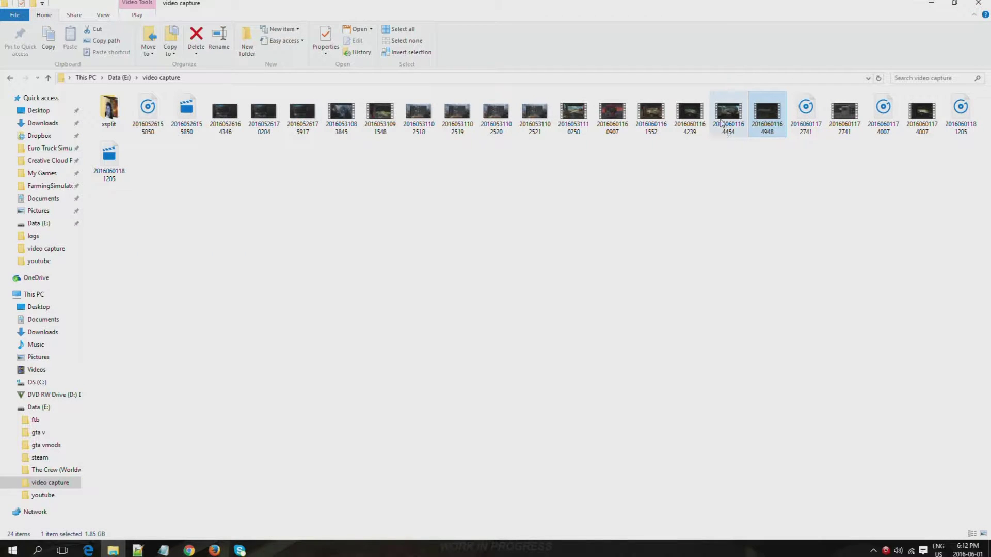
{"action": "double_click", "coordinate": [722, 121]}
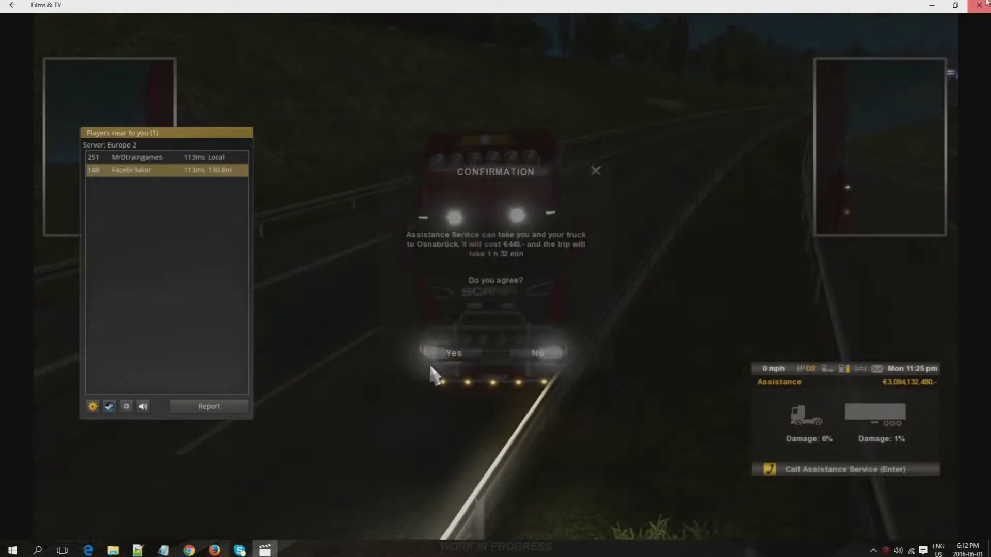
{"action": "left_click", "coordinate": [987, 2]}
{"action": "double_click", "coordinate": [678, 123]}
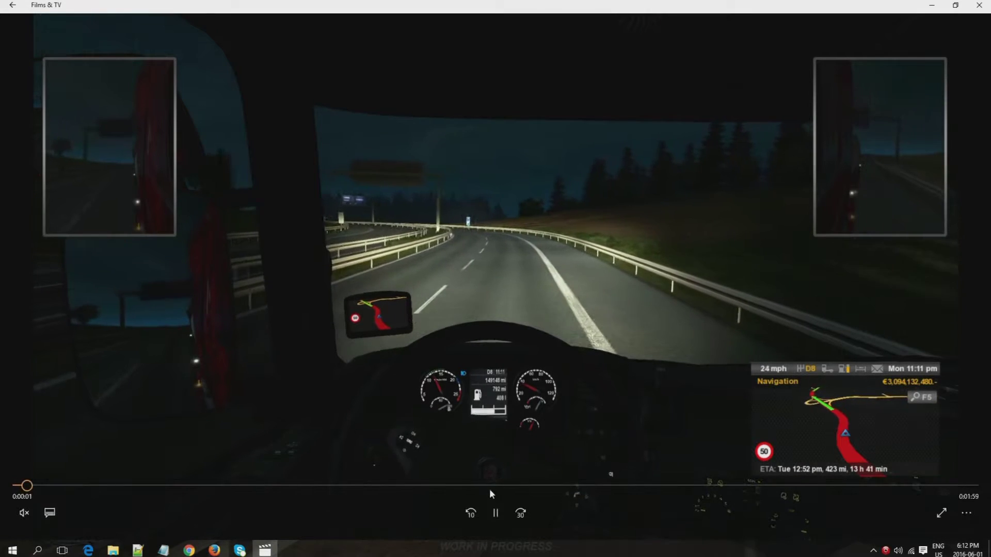
{"action": "left_click", "coordinate": [488, 487]}
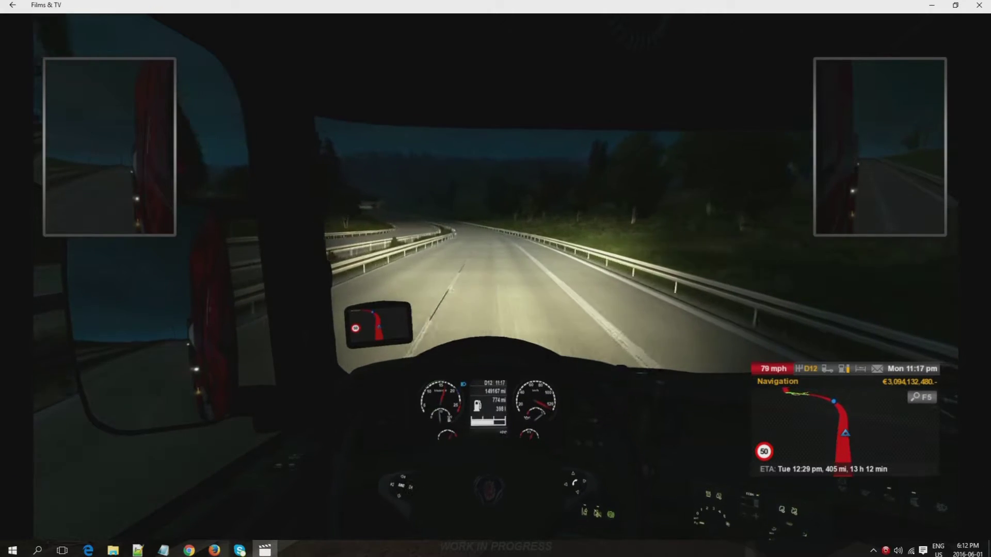
{"action": "mouse_move", "coordinate": [367, 199]}
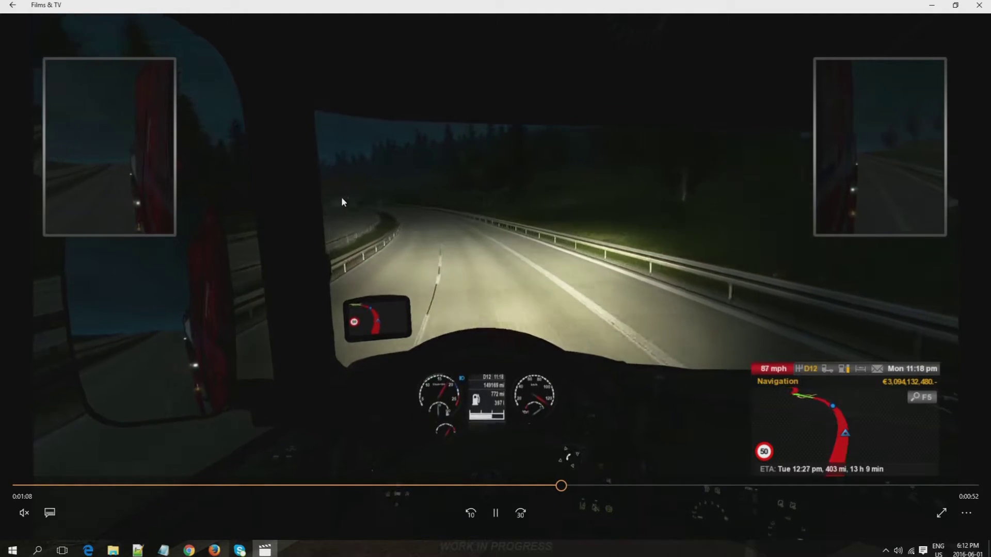
{"action": "mouse_move", "coordinate": [386, 219]}
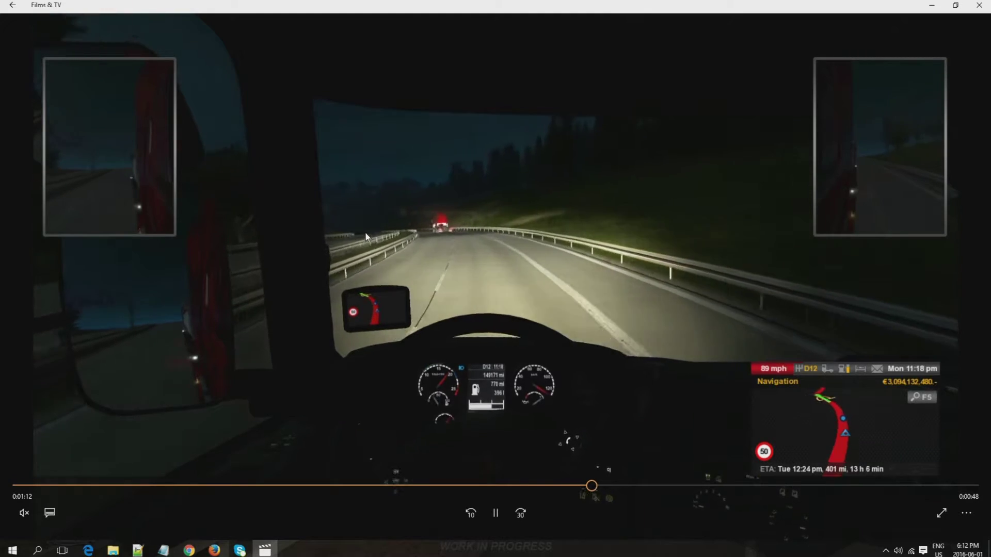
{"action": "mouse_move", "coordinate": [362, 241]}
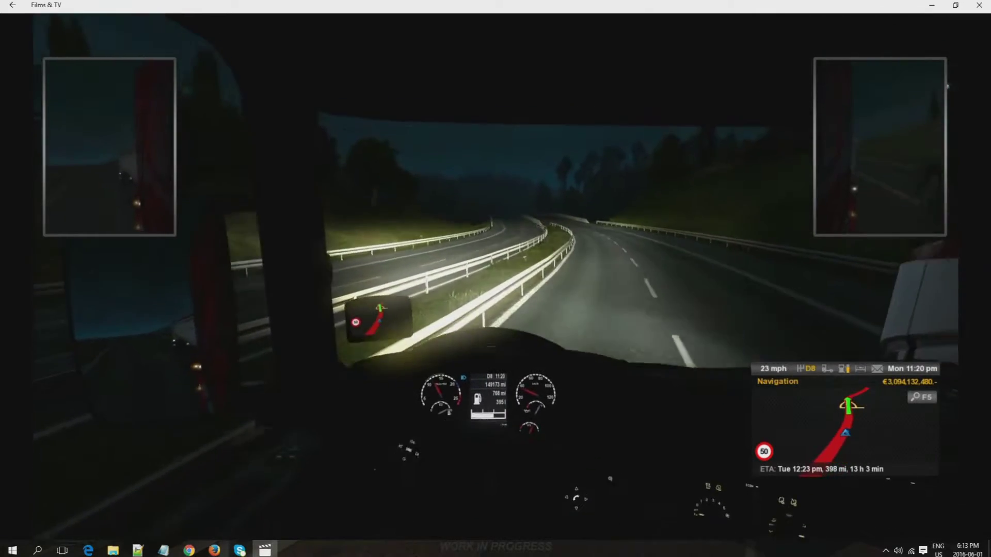
{"action": "mouse_move", "coordinate": [390, 431]}
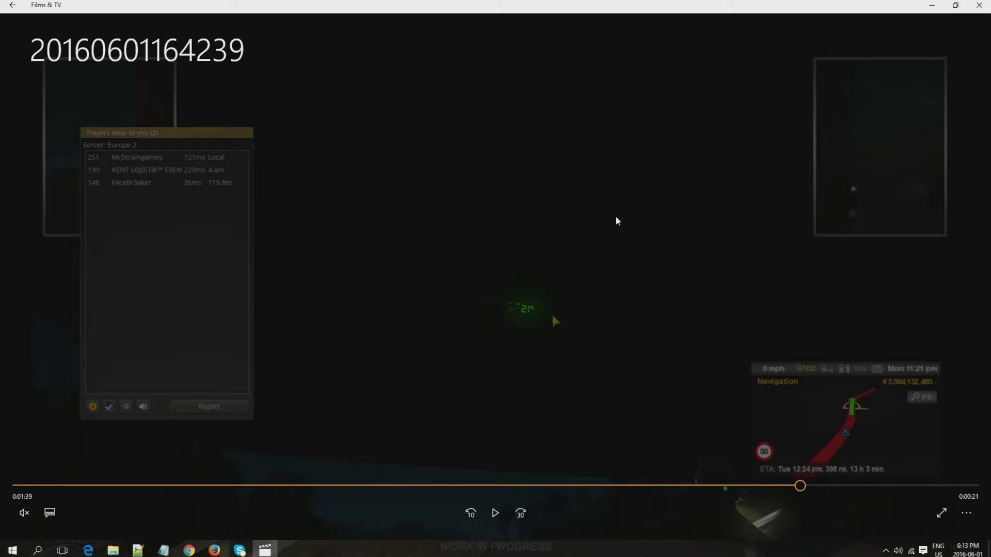
{"action": "left_click", "coordinate": [979, 3]}
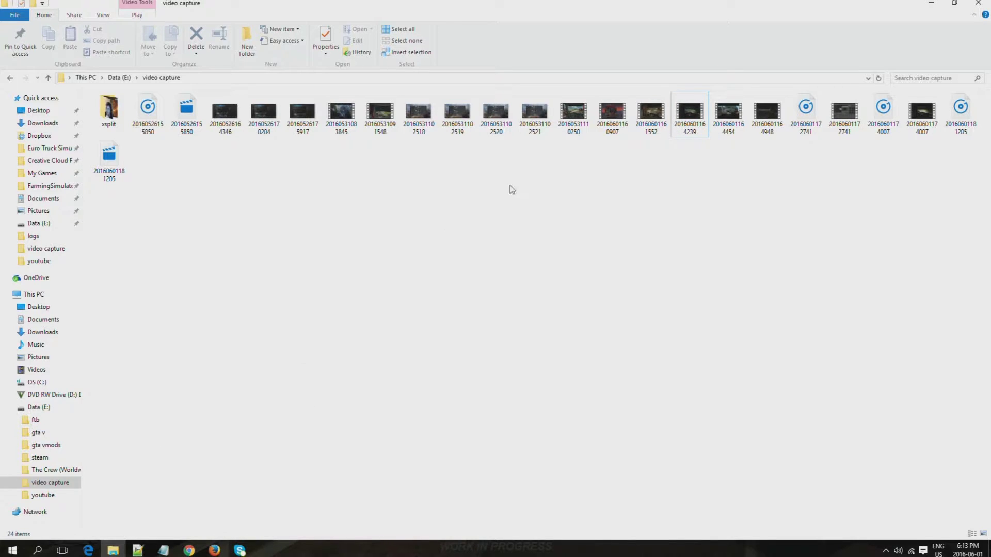
{"action": "key", "text": "Return"}
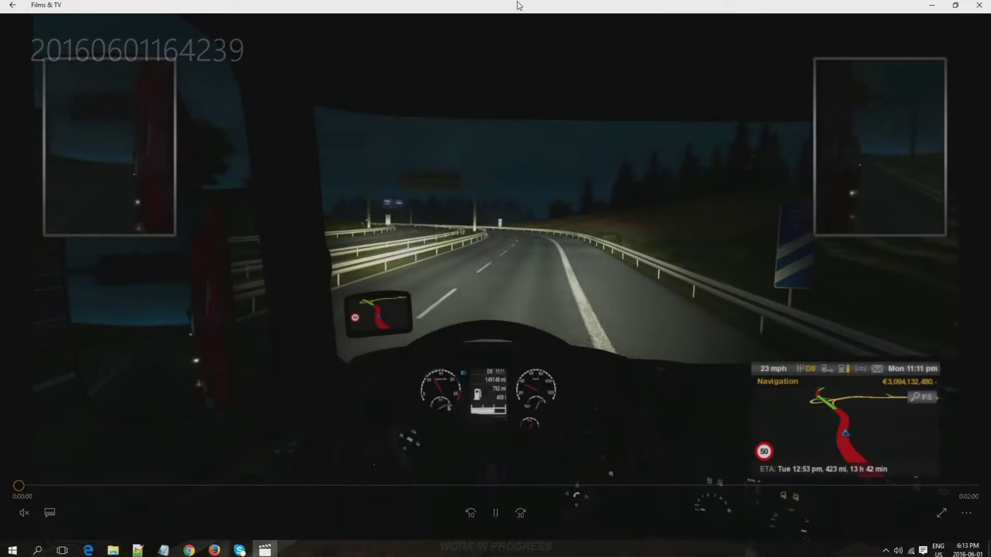
{"action": "key", "text": "alt+F4"}
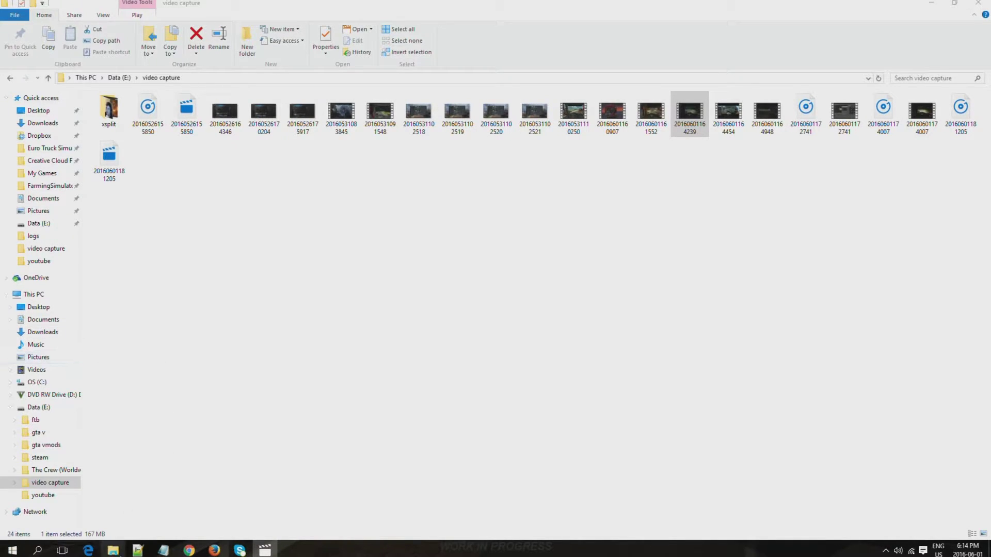
{"action": "left_click", "coordinate": [43, 322]}
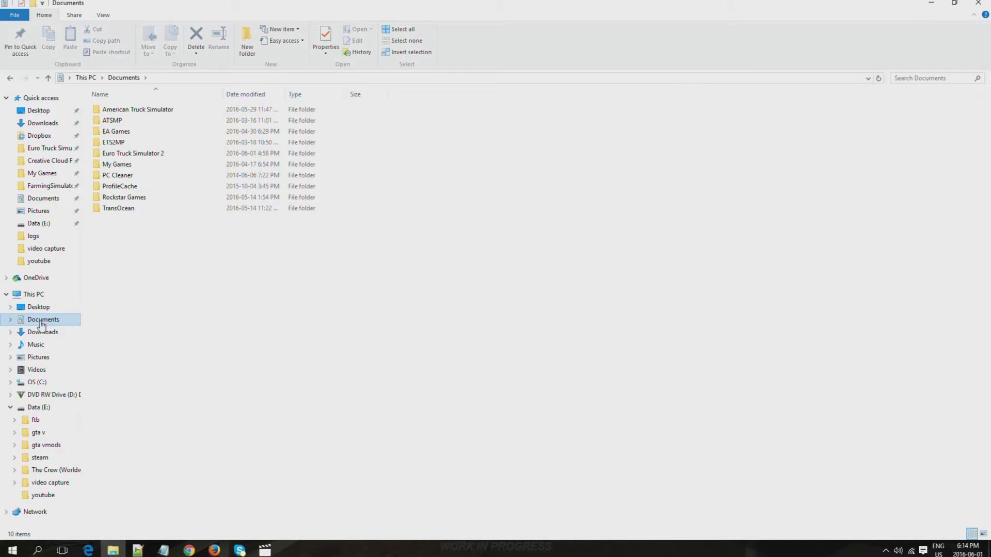
{"action": "double_click", "coordinate": [134, 142]}
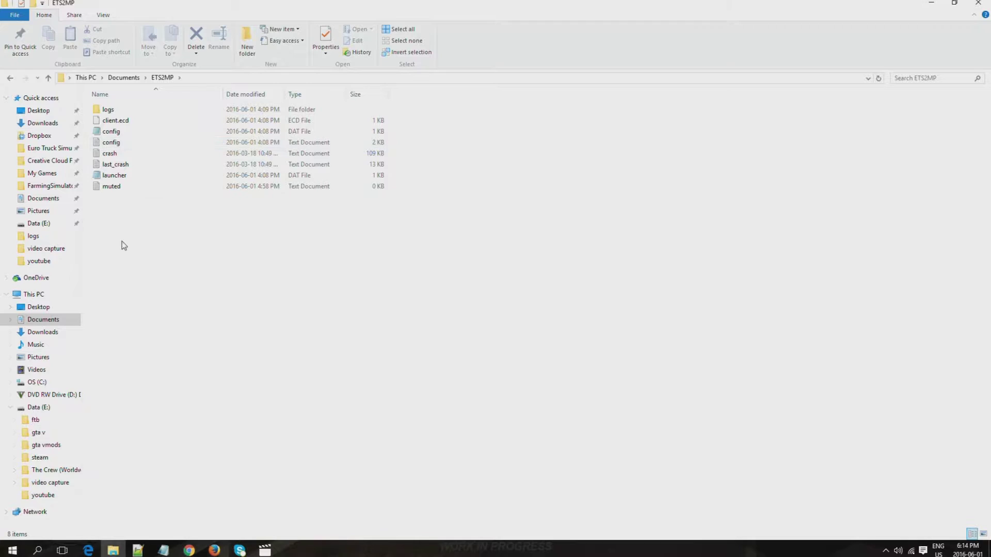
{"action": "double_click", "coordinate": [109, 110]}
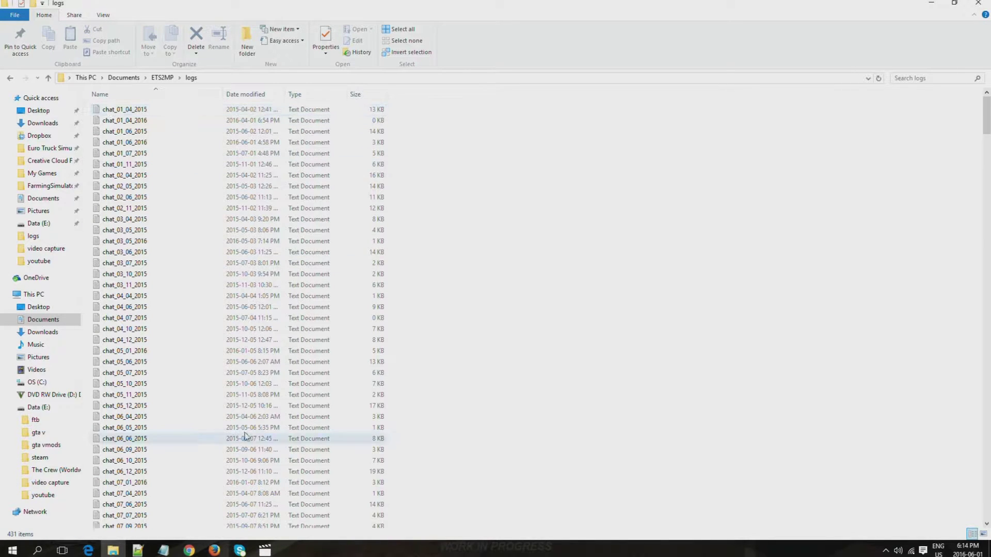
Scroll down the logs list and select the log_spawning_01_06_2016 file.
{"action": "scroll", "coordinate": [153, 404], "scroll_direction": "down", "scroll_amount": 9}
{"action": "scroll", "coordinate": [152, 404], "scroll_direction": "down", "scroll_amount": 20}
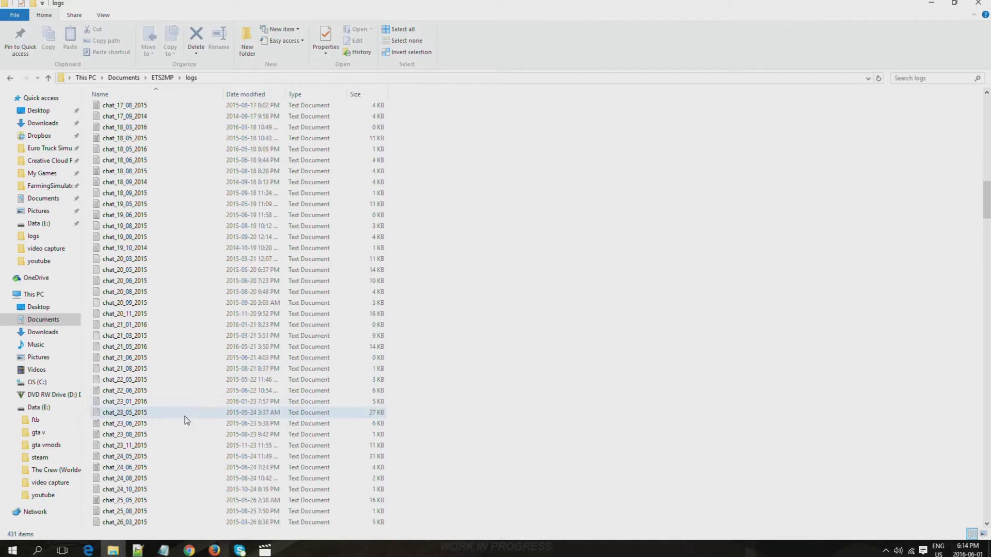
{"action": "scroll", "coordinate": [191, 436], "scroll_direction": "down", "scroll_amount": 20}
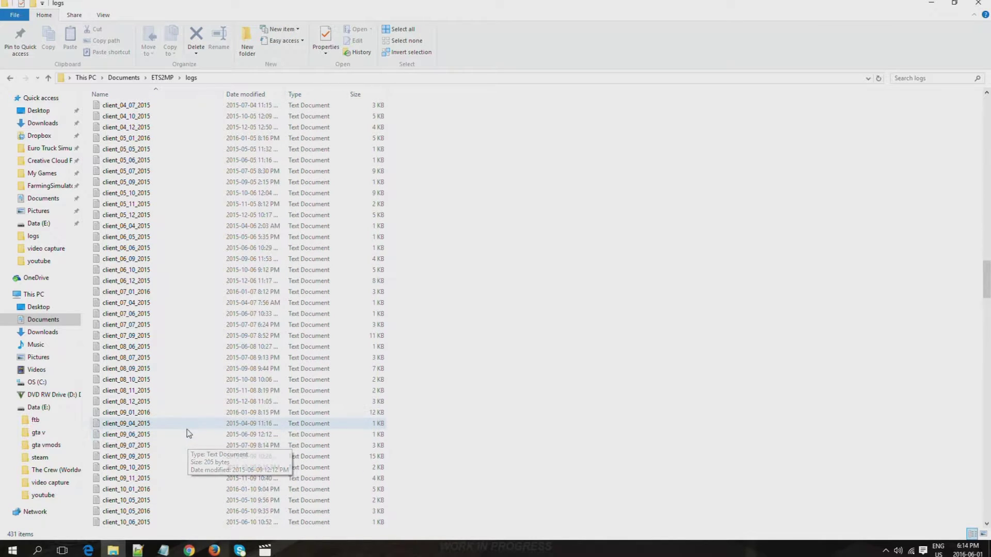
{"action": "scroll", "coordinate": [187, 439], "scroll_direction": "down", "scroll_amount": 20}
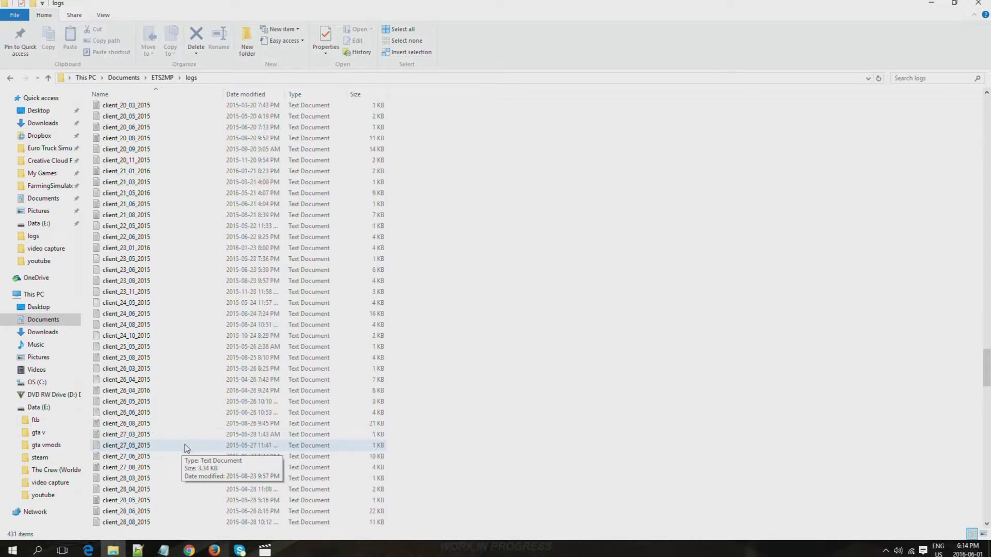
{"action": "scroll", "coordinate": [187, 453], "scroll_direction": "down", "scroll_amount": 1}
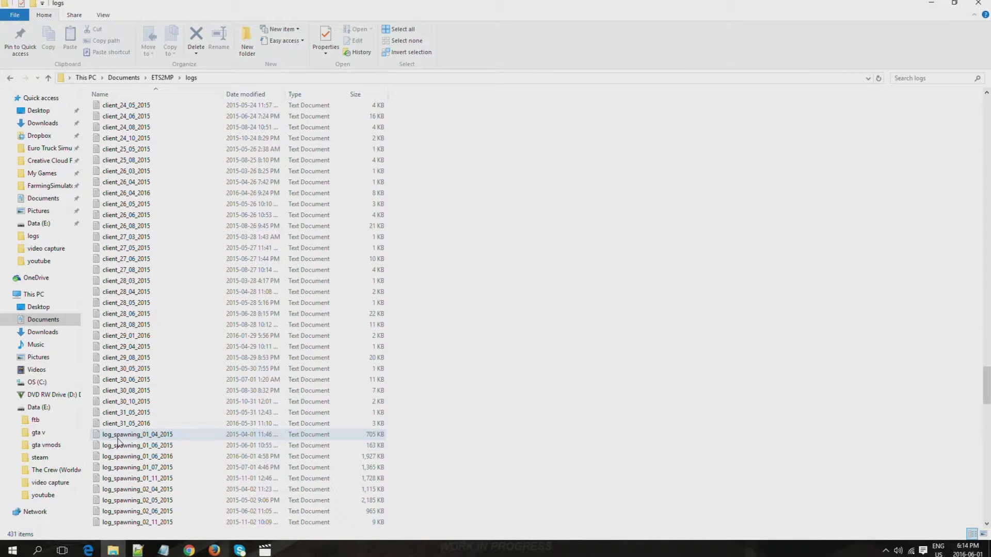
{"action": "left_click", "coordinate": [121, 457]}
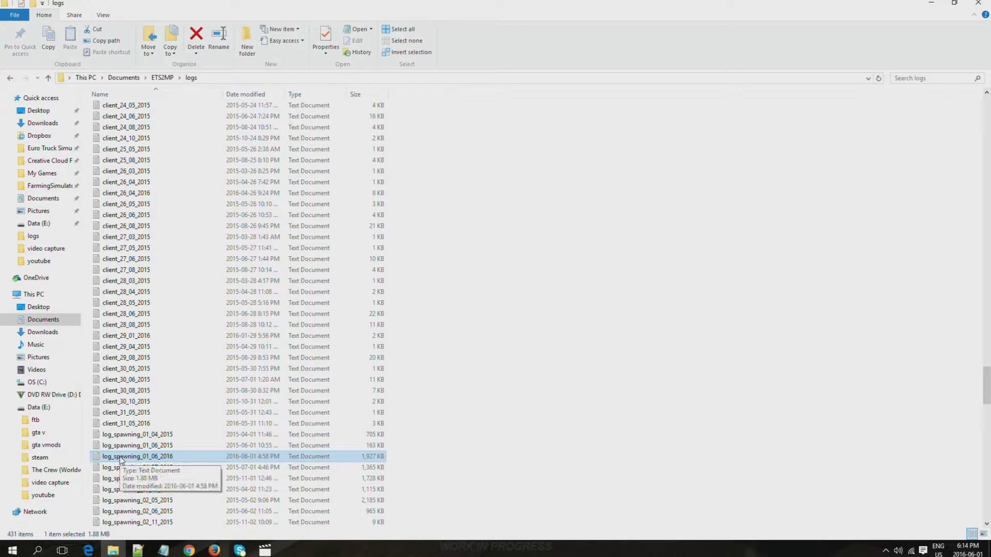
Open log_spawning_01_06_2016 in Notepad to find the player's TruckersMP ID.
{"action": "double_click", "coordinate": [120, 458]}
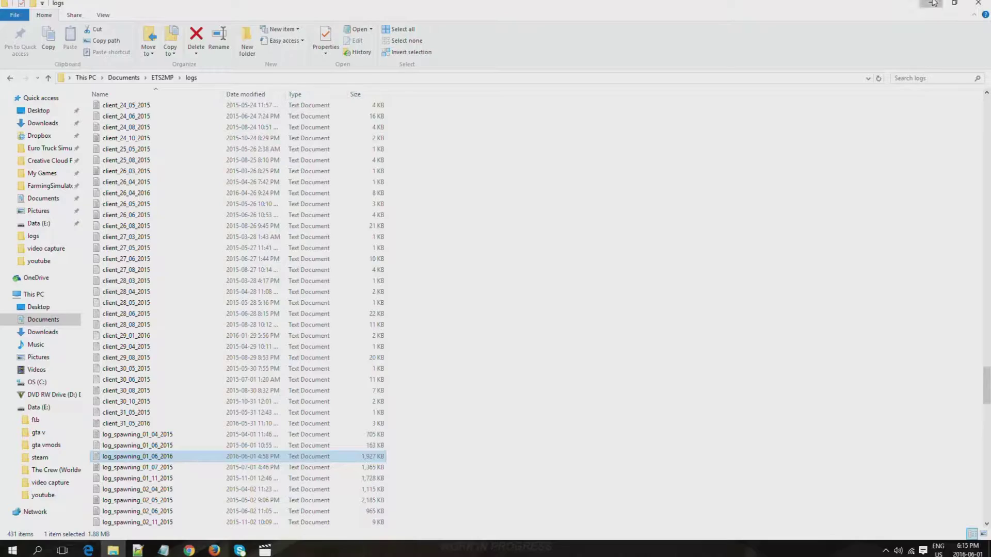
{"action": "left_click", "coordinate": [932, 4]}
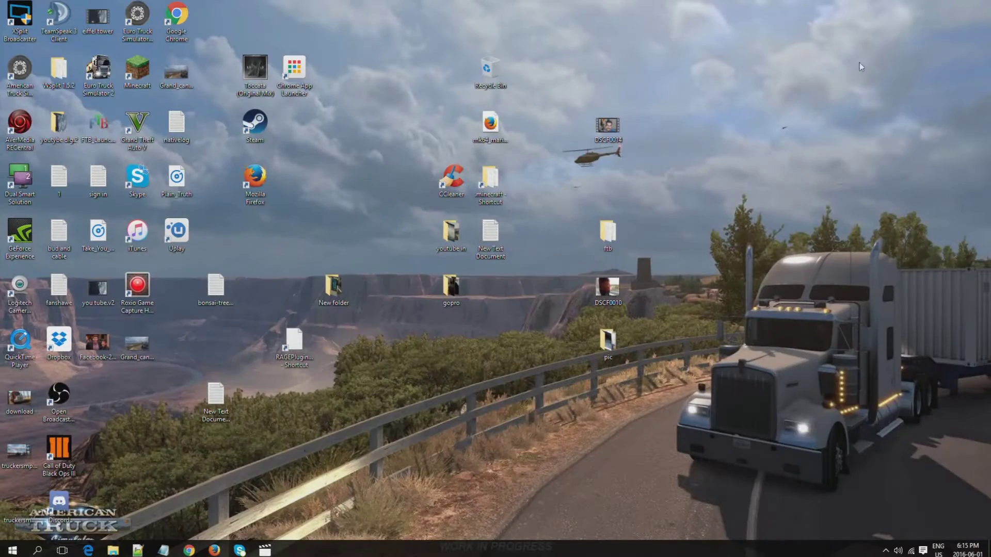
Minimize Notepad and the logs folder, then go to My account > Reports on TruckersMP.
{"action": "left_click", "coordinate": [108, 551]}
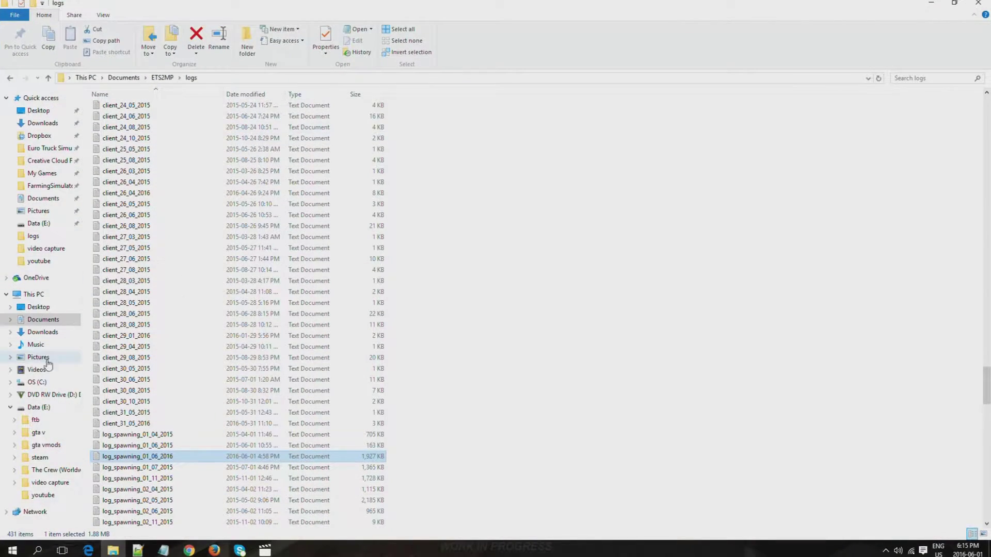
{"action": "left_click", "coordinate": [932, 4]}
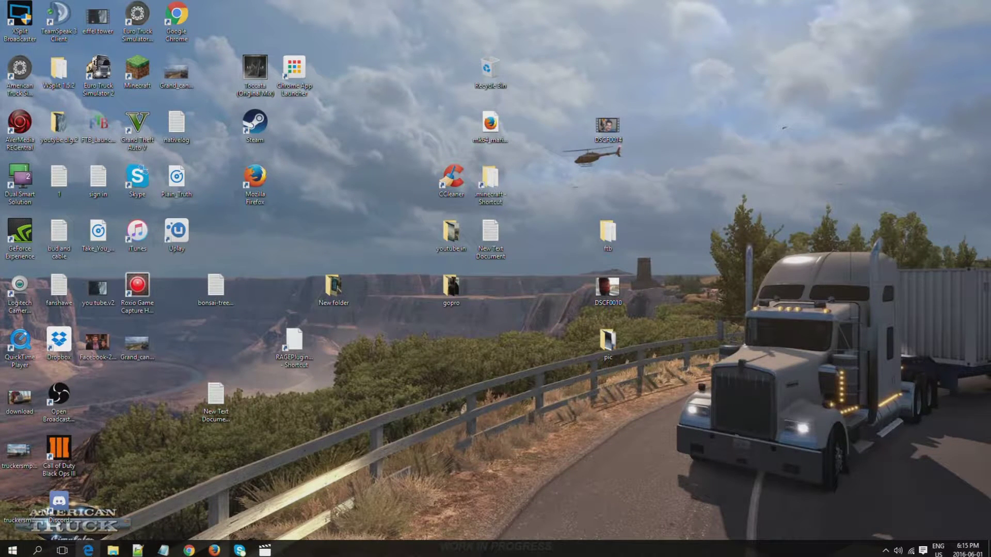
{"action": "left_click", "coordinate": [88, 550]}
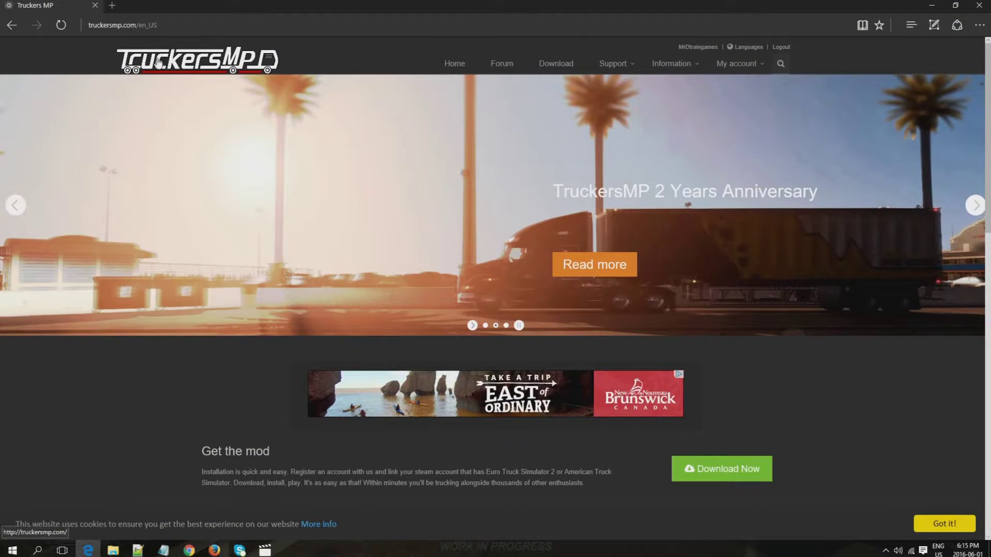
{"action": "left_click", "coordinate": [747, 65]}
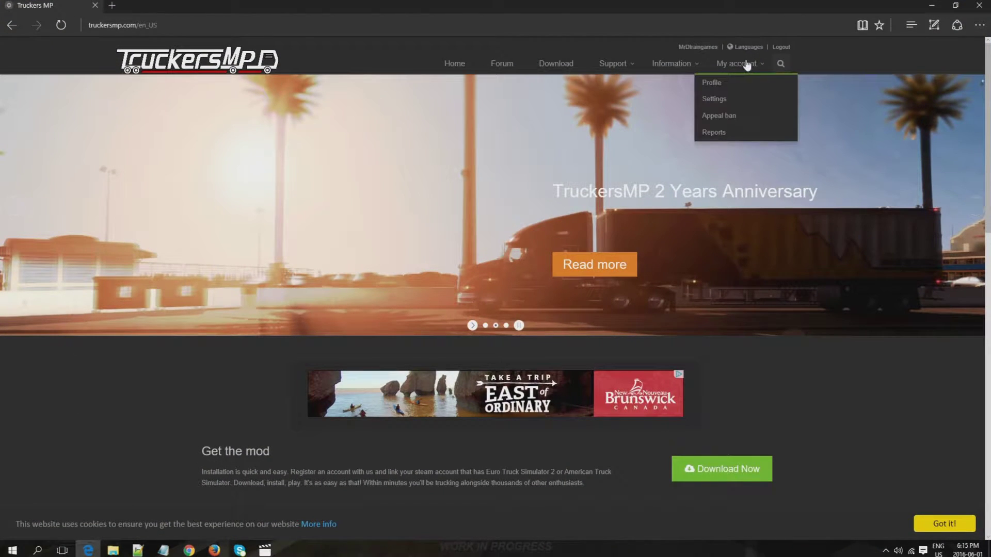
{"action": "left_click", "coordinate": [715, 134]}
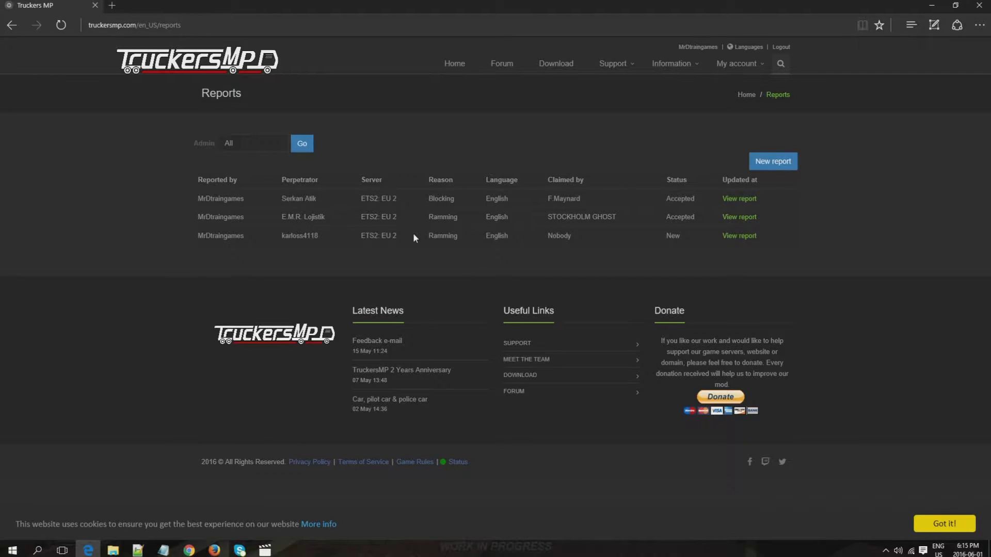
{"action": "left_click", "coordinate": [785, 162]}
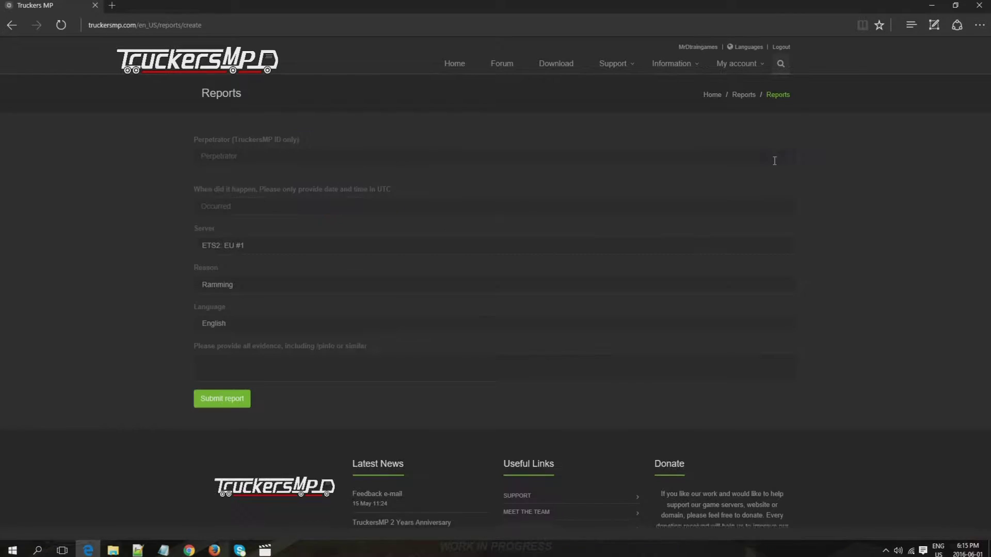
{"action": "left_click", "coordinate": [363, 156]}
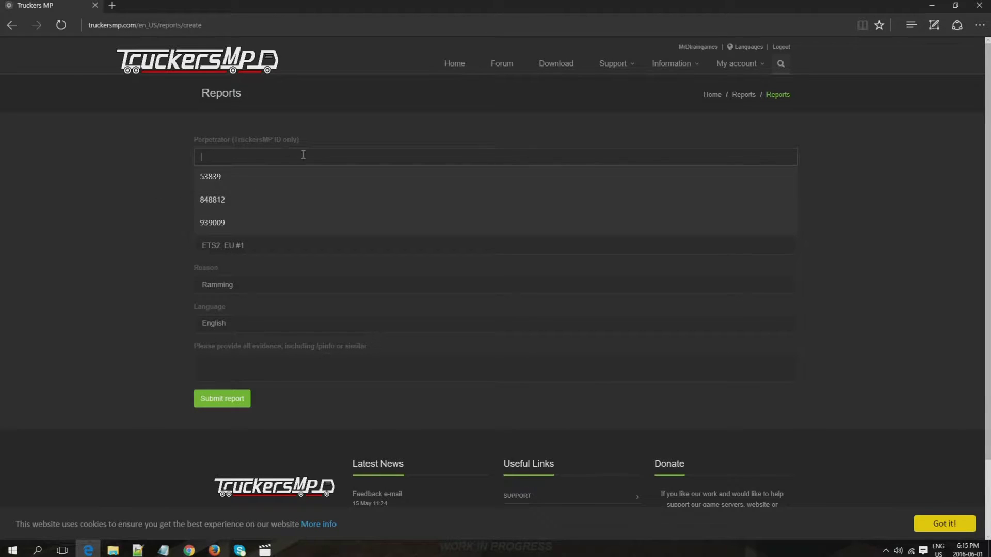
{"action": "left_click", "coordinate": [162, 151]}
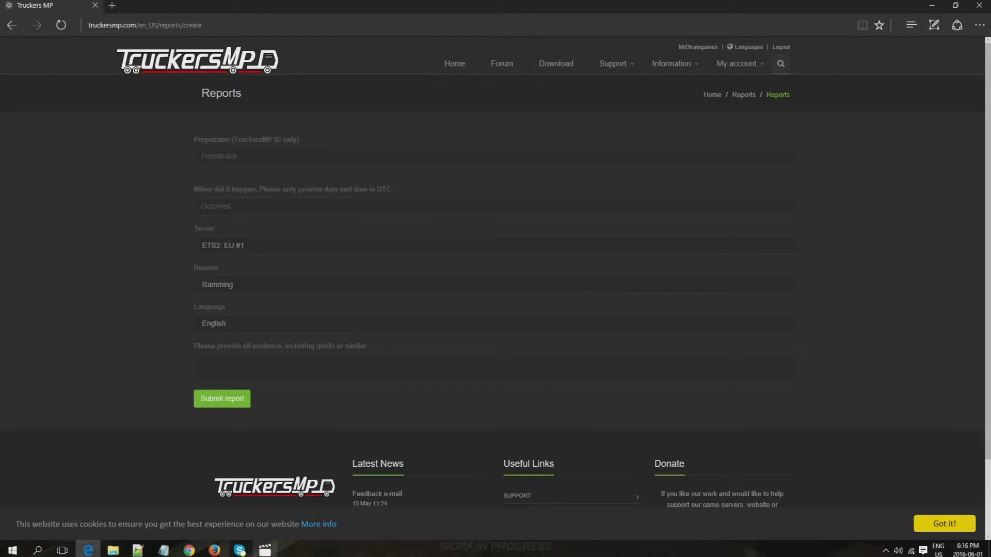
{"action": "mouse_move", "coordinate": [163, 553]}
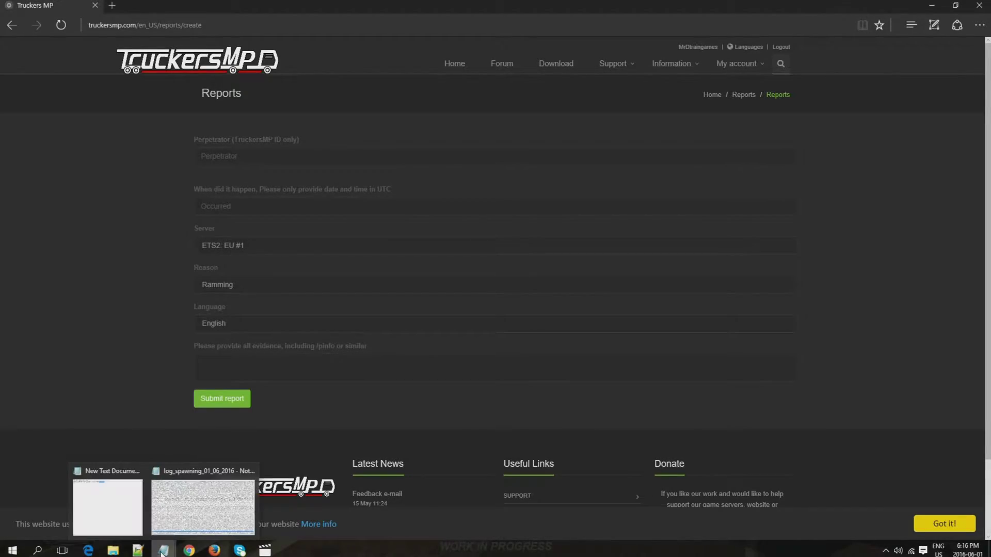
{"action": "left_click", "coordinate": [181, 519]}
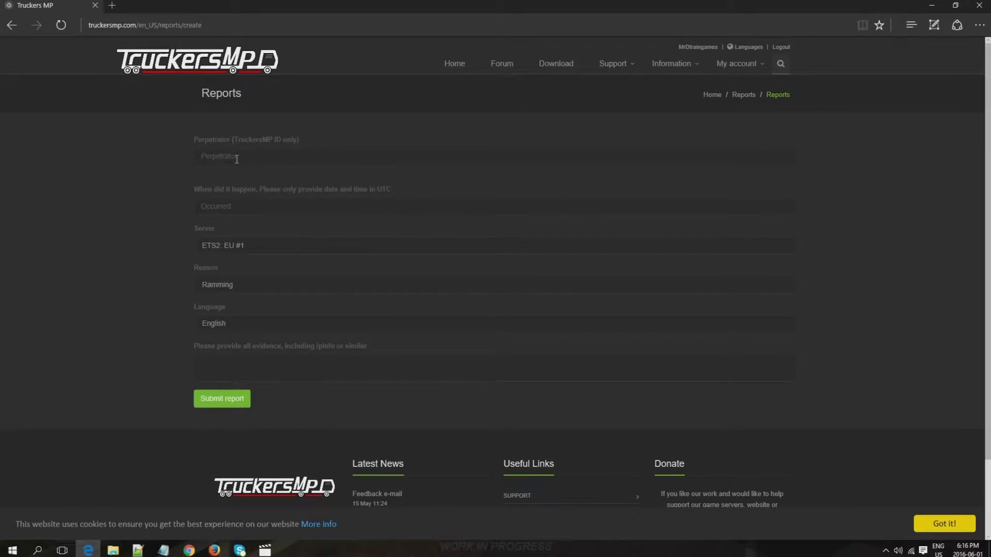
Paste the offender's TruckersMP ID and enter incident time 2016/06/01 18:16.
{"action": "left_click", "coordinate": [236, 159]}
{"action": "key", "text": "ctrl+v"}
{"action": "left_click", "coordinate": [160, 203]}
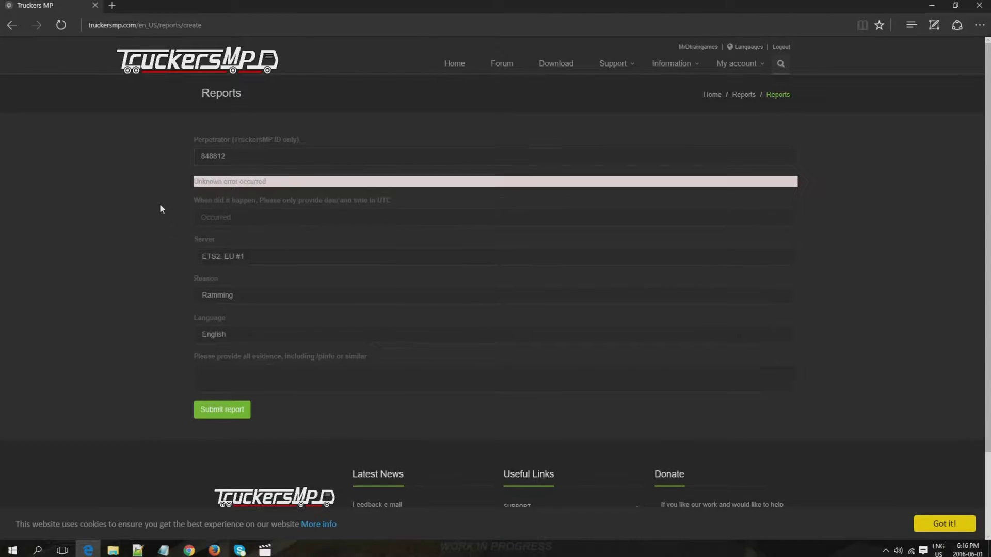
{"action": "left_click", "coordinate": [246, 223]}
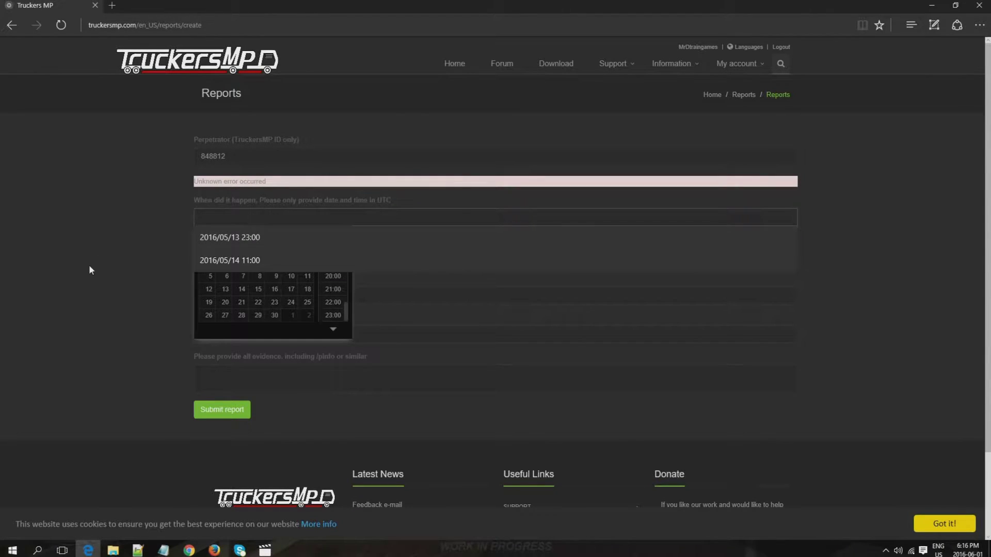
{"action": "left_click", "coordinate": [128, 262]}
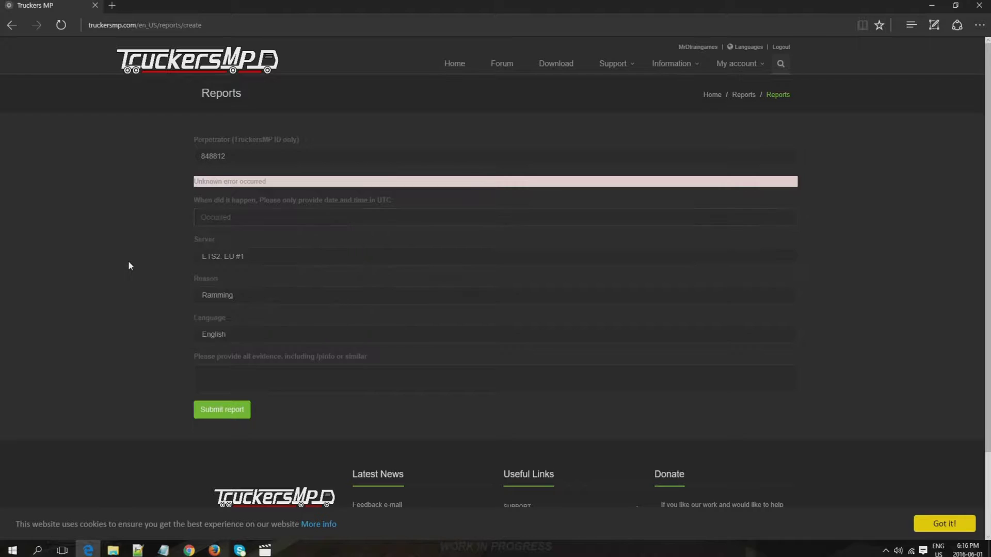
{"action": "left_click", "coordinate": [261, 216]}
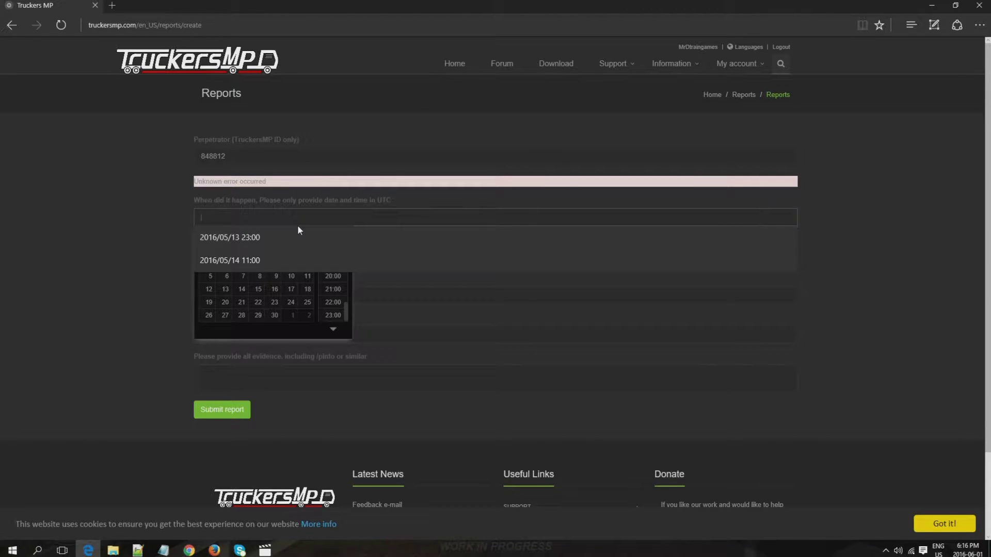
{"action": "type", "text": "2016/"}
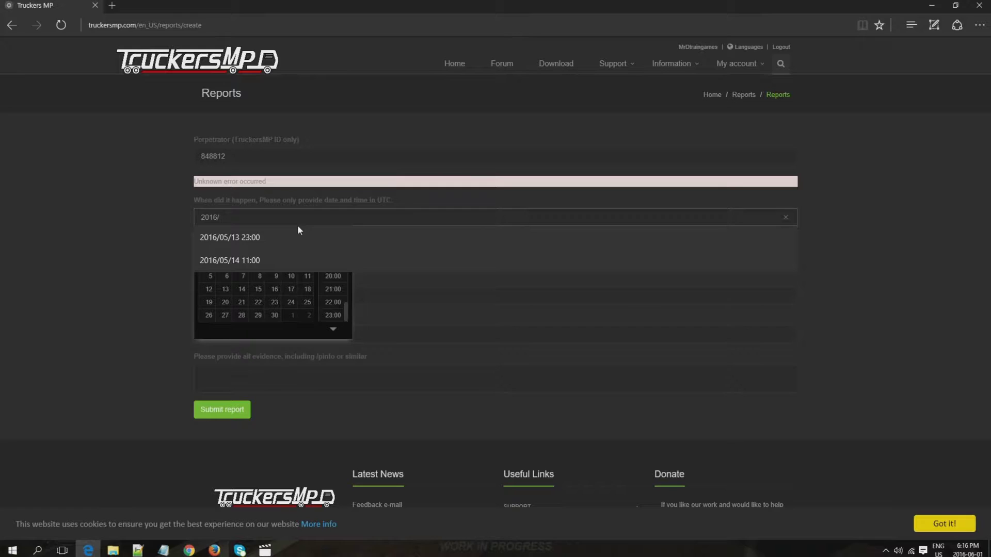
{"action": "type", "text": "06"}
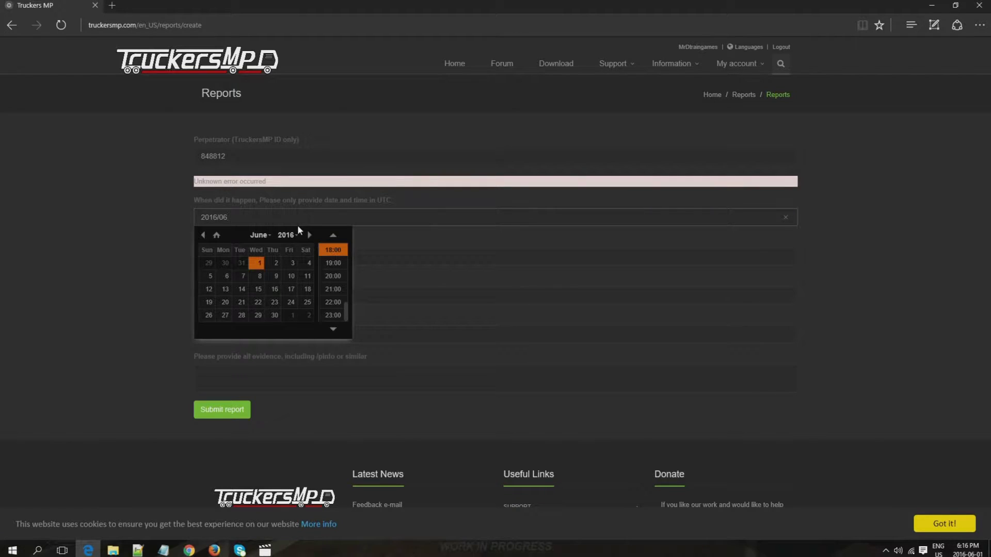
{"action": "type", "text": "/01 18:16"}
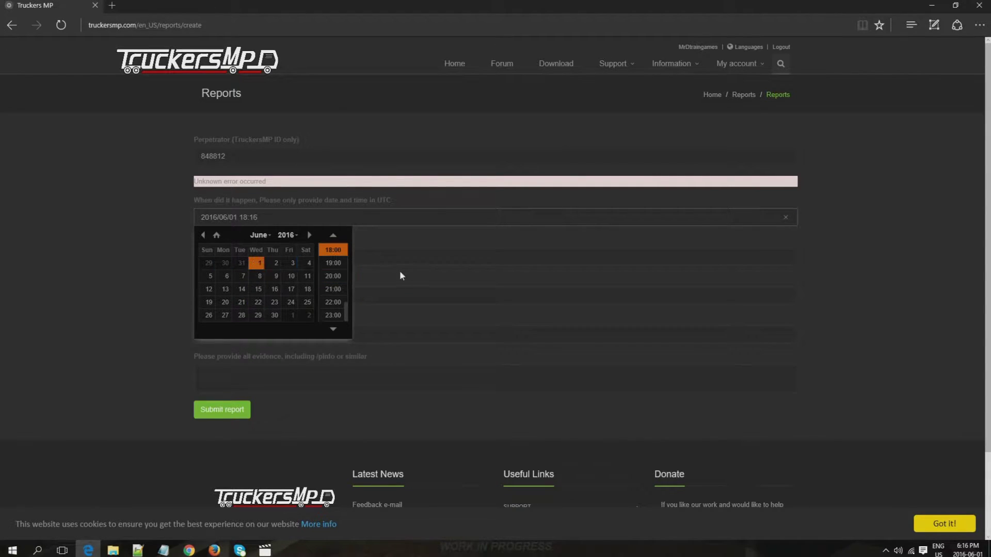
{"action": "left_click", "coordinate": [69, 325]}
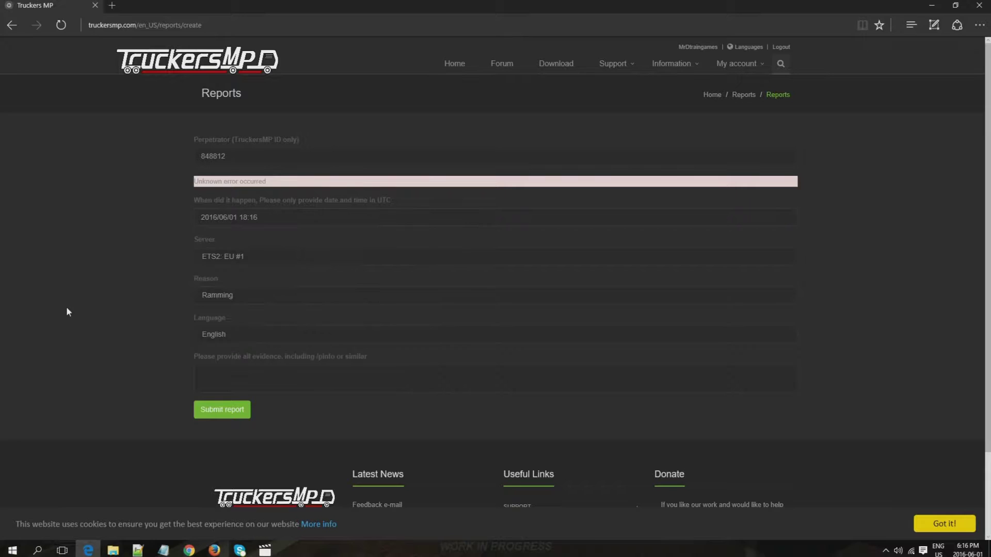
Choose ETS2: EU 2 as the server and Ramming as the reason.
{"action": "left_click", "coordinate": [286, 251]}
{"action": "left_click", "coordinate": [274, 274]}
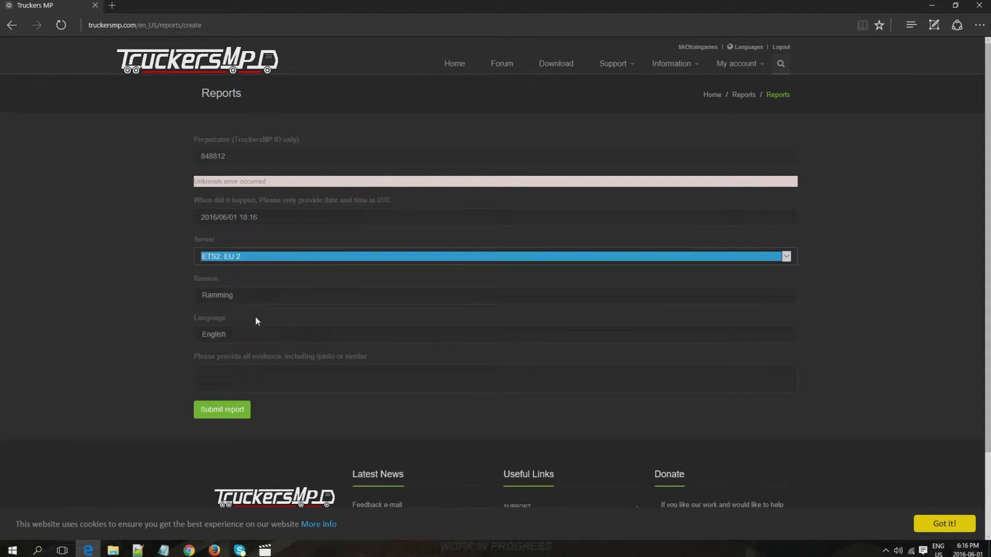
{"action": "left_click", "coordinate": [252, 293]}
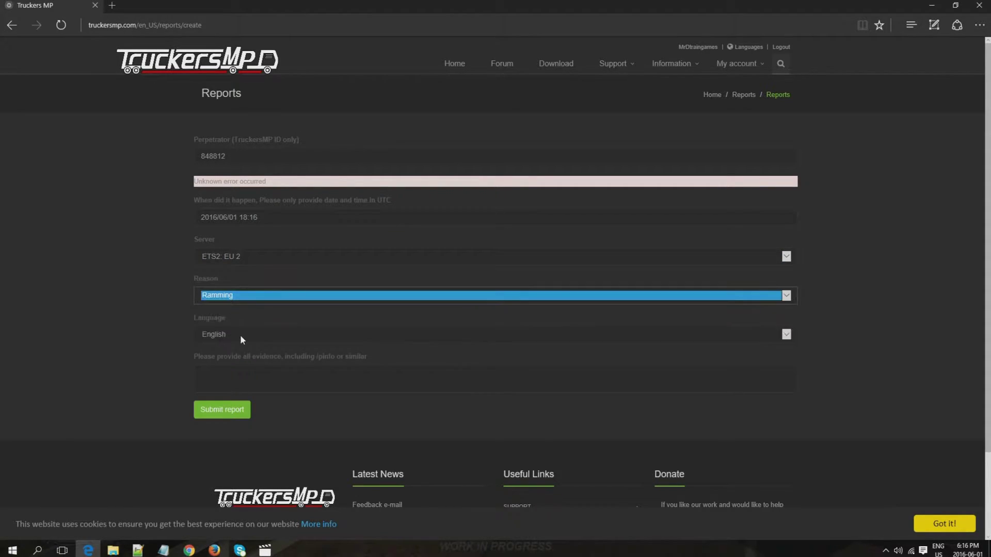
{"action": "left_click", "coordinate": [204, 376]}
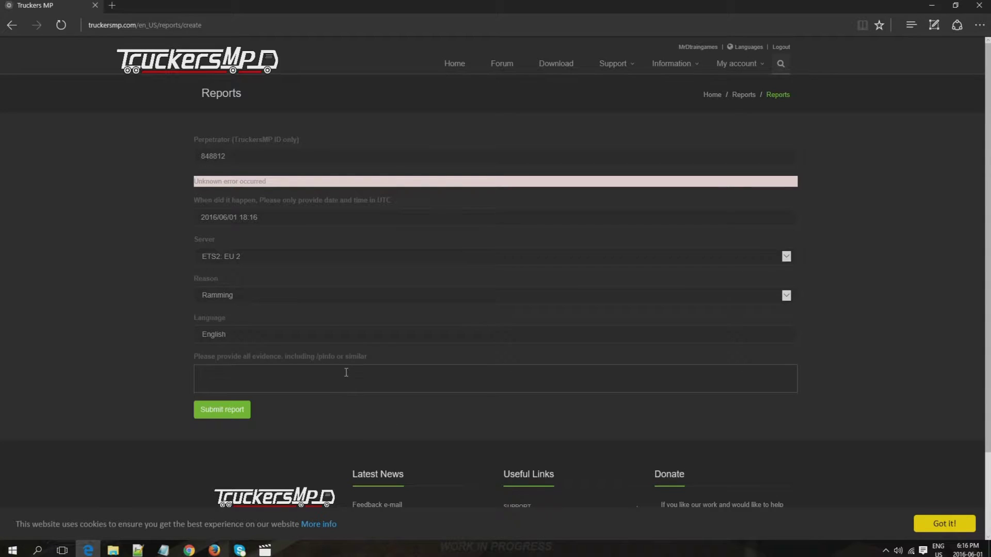
In a new tab, open your channel's newest ramming report video and pause it at 0:05.
{"action": "left_click", "coordinate": [110, 5]}
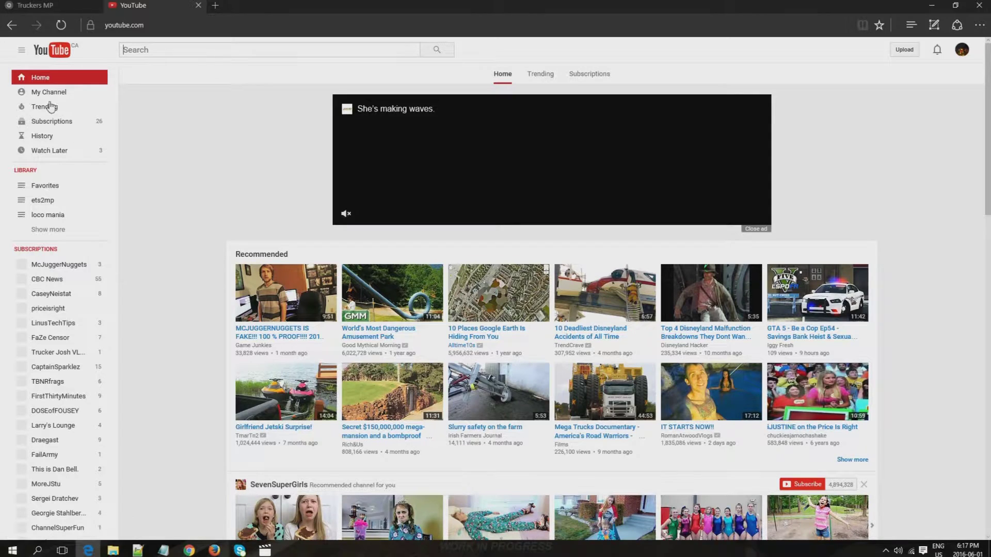
{"action": "left_click", "coordinate": [49, 94]}
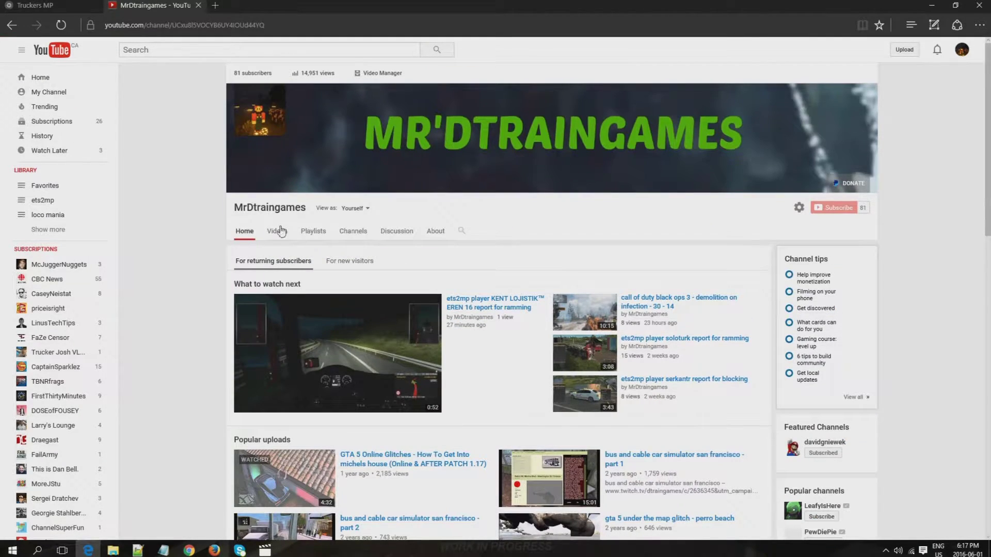
{"action": "left_click", "coordinate": [280, 230]}
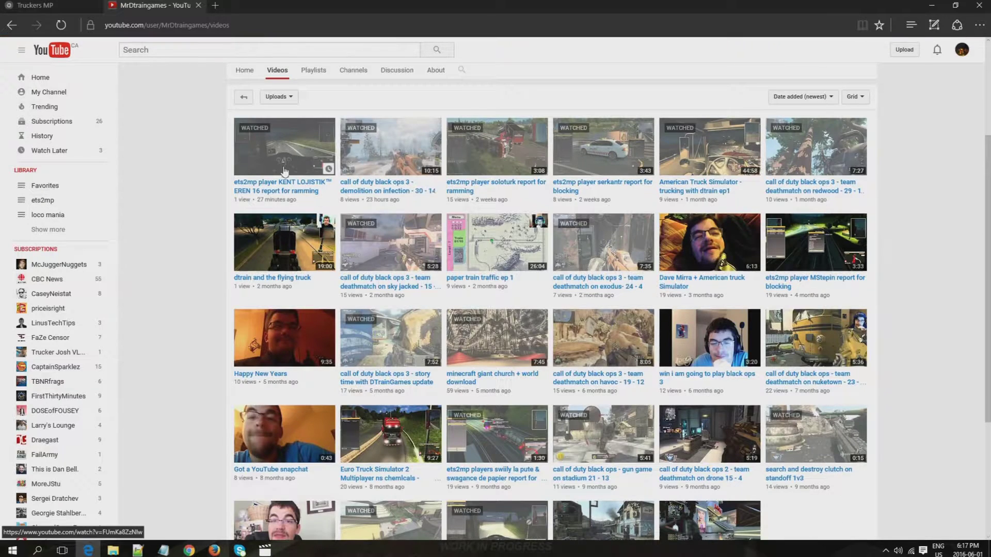
{"action": "left_click", "coordinate": [285, 130]}
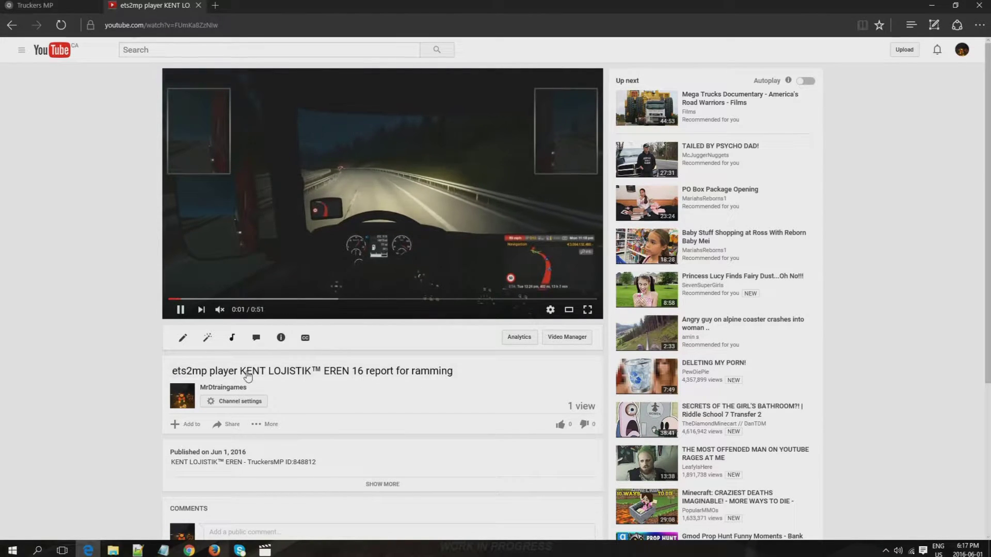
{"action": "scroll", "coordinate": [344, 398], "scroll_direction": "down", "scroll_amount": 2}
{"action": "scroll", "coordinate": [377, 216], "scroll_direction": "up", "scroll_amount": 2}
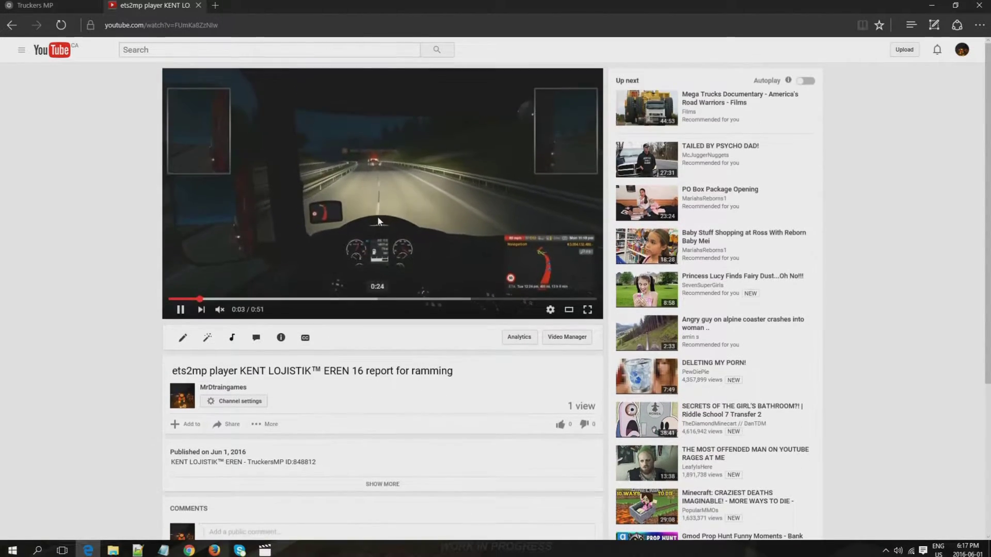
{"action": "left_click", "coordinate": [413, 234]}
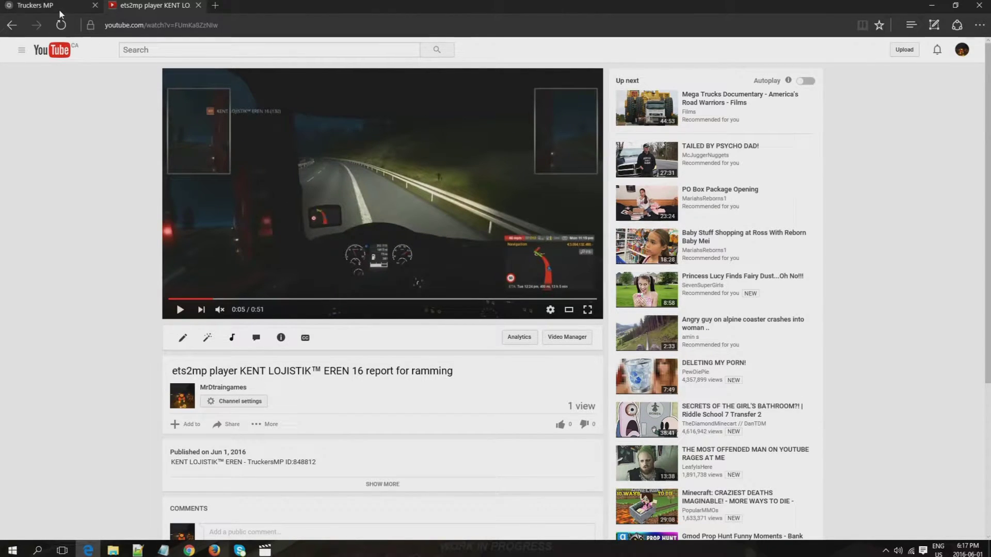
{"action": "left_click", "coordinate": [35, 5]}
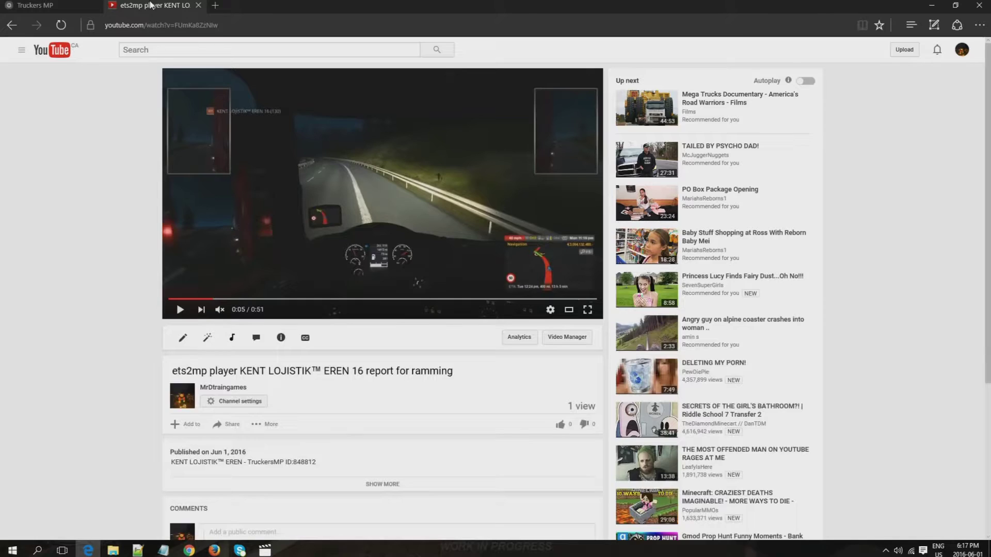
{"action": "left_click", "coordinate": [155, 6]}
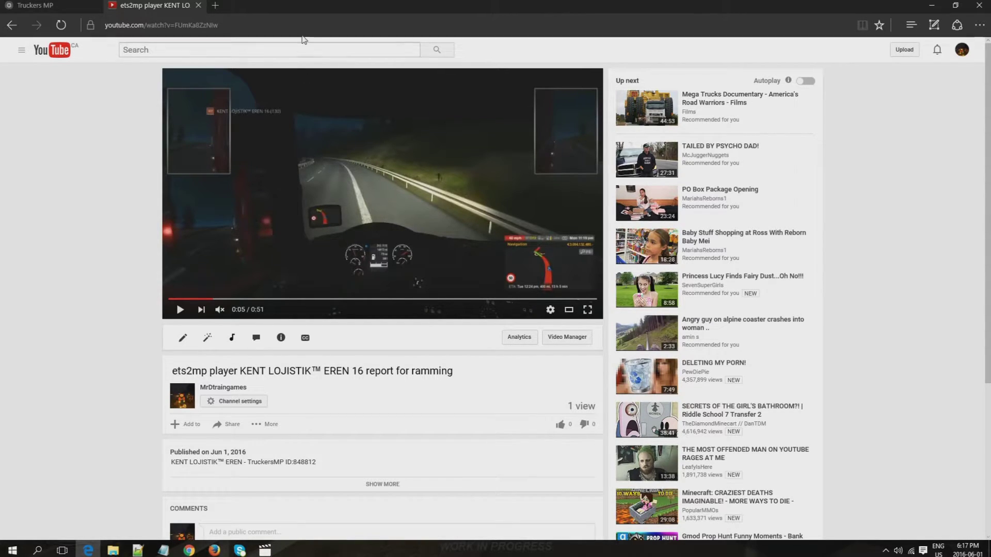
Copy the ramming video's YouTube URL into the report's evidence field.
{"action": "left_click", "coordinate": [296, 24]}
{"action": "left_click", "coordinate": [296, 25]}
{"action": "left_click", "coordinate": [283, 26]}
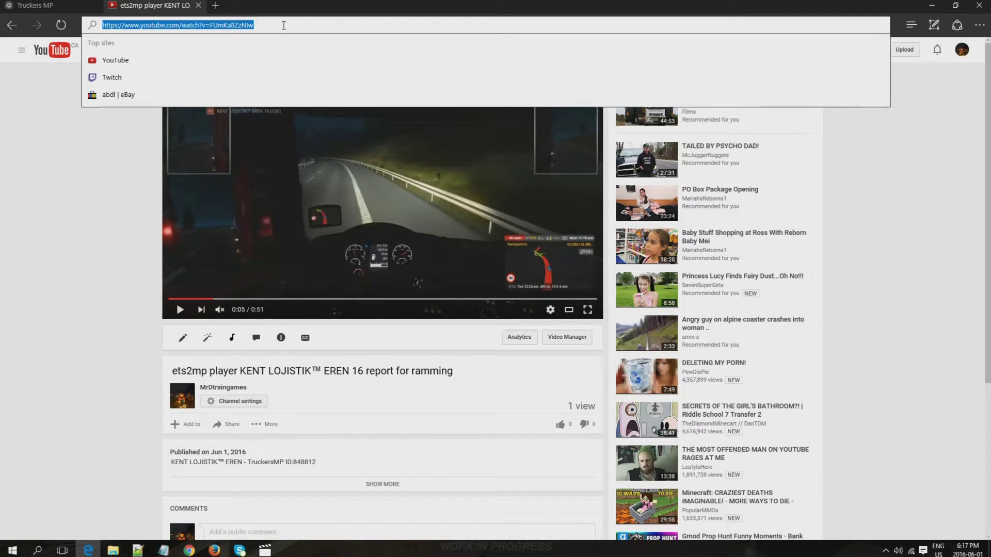
{"action": "left_click", "coordinate": [35, 5]}
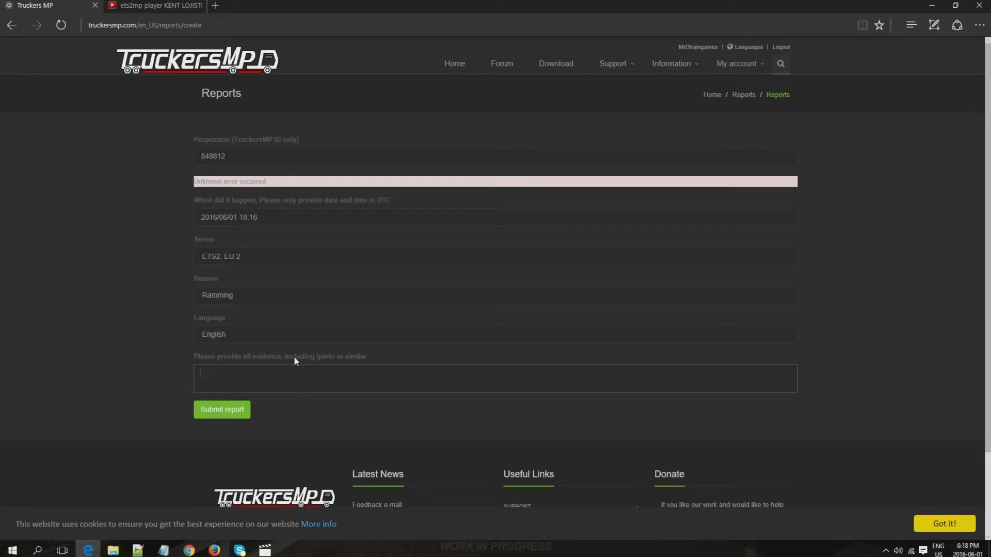
{"action": "left_click", "coordinate": [294, 381]}
{"action": "type", "text": "https://www.youtube.com/watch?v=FUmKa8ZzNIw"}
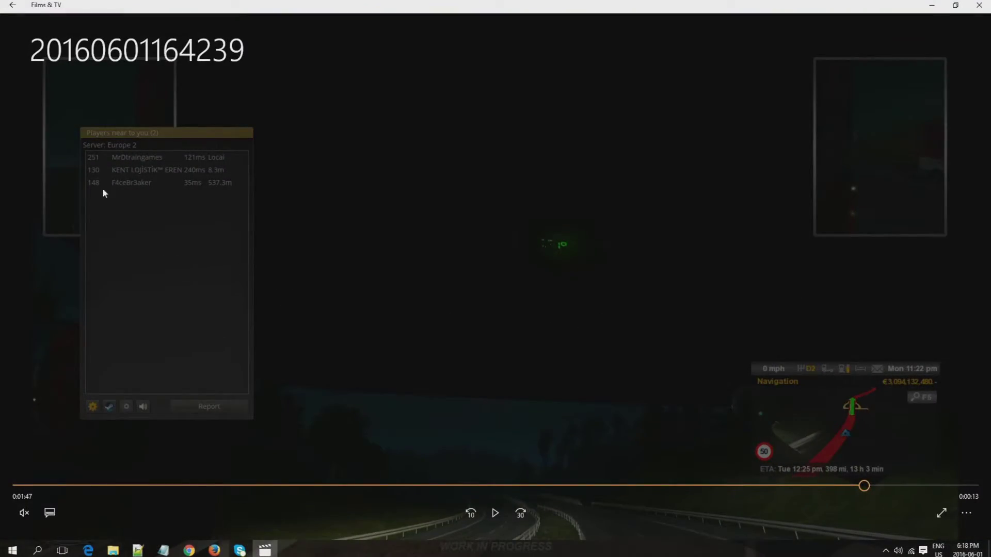
Resume the Europe 2 nearby-players recording and toggle it into and out of fullscreen.
{"action": "left_click", "coordinate": [126, 171]}
{"action": "double_click", "coordinate": [227, 406]}
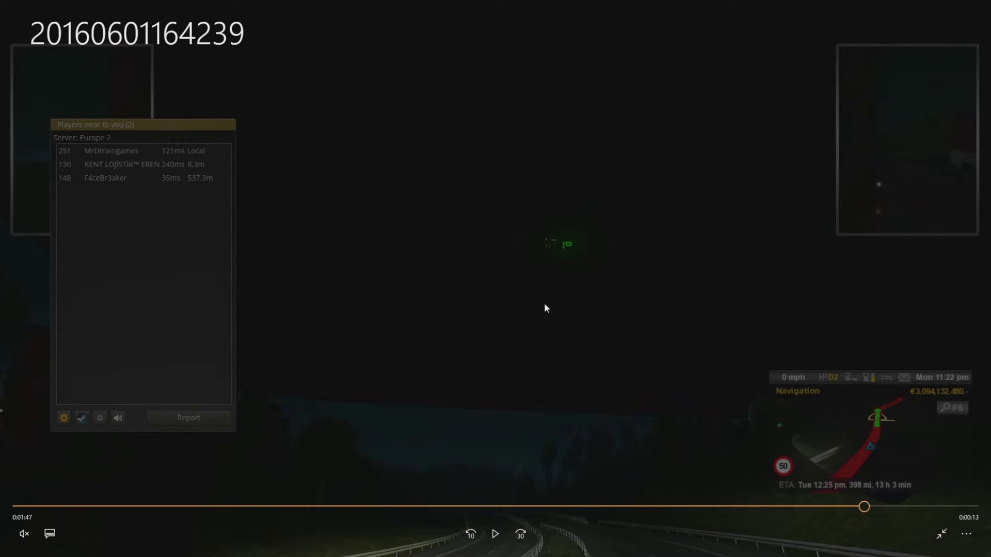
{"action": "double_click", "coordinate": [545, 308]}
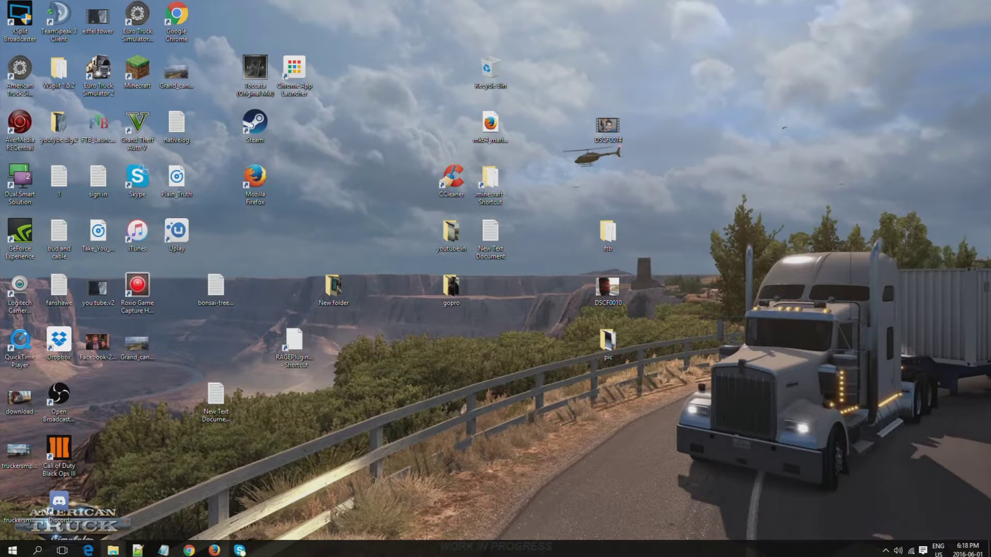
{"action": "left_click", "coordinate": [113, 550]}
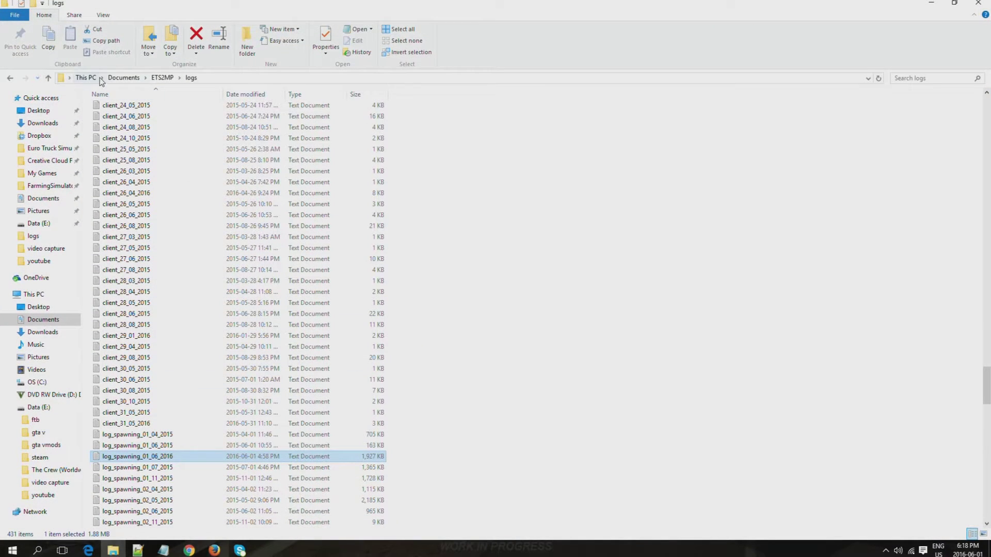
{"action": "left_click", "coordinate": [124, 78]}
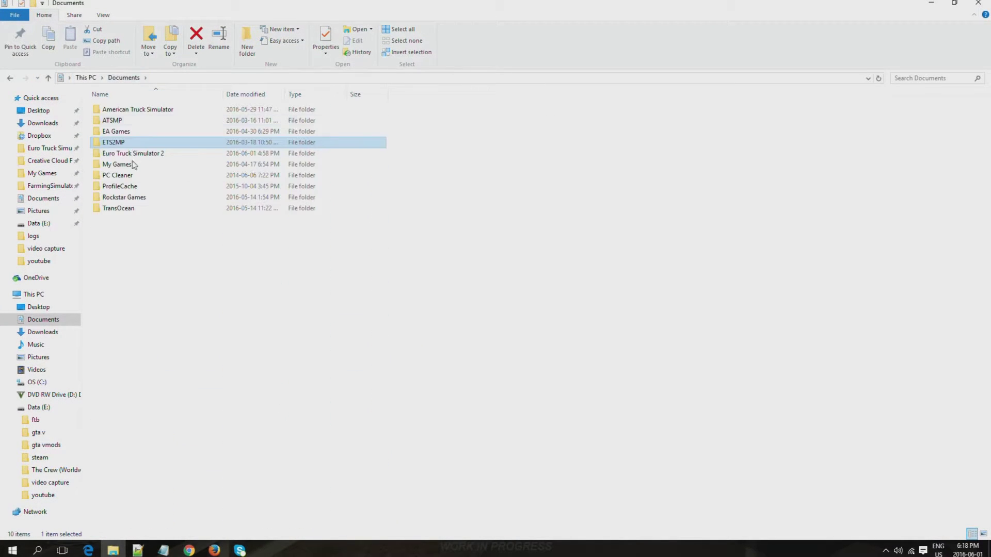
{"action": "double_click", "coordinate": [133, 122]}
{"action": "double_click", "coordinate": [130, 106]}
{"action": "scroll", "coordinate": [168, 451], "scroll_direction": "down", "scroll_amount": 10}
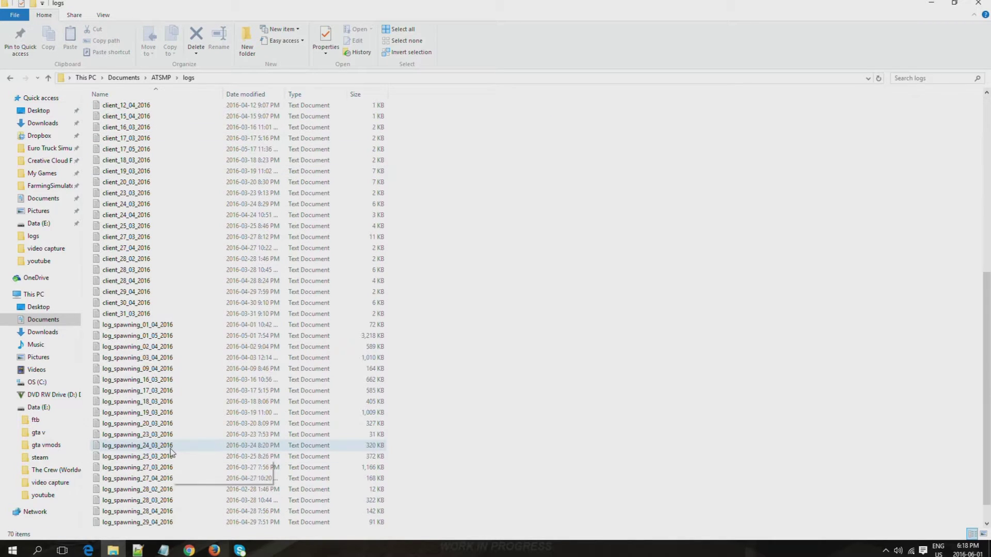
{"action": "scroll", "coordinate": [155, 361], "scroll_direction": "down", "scroll_amount": 1}
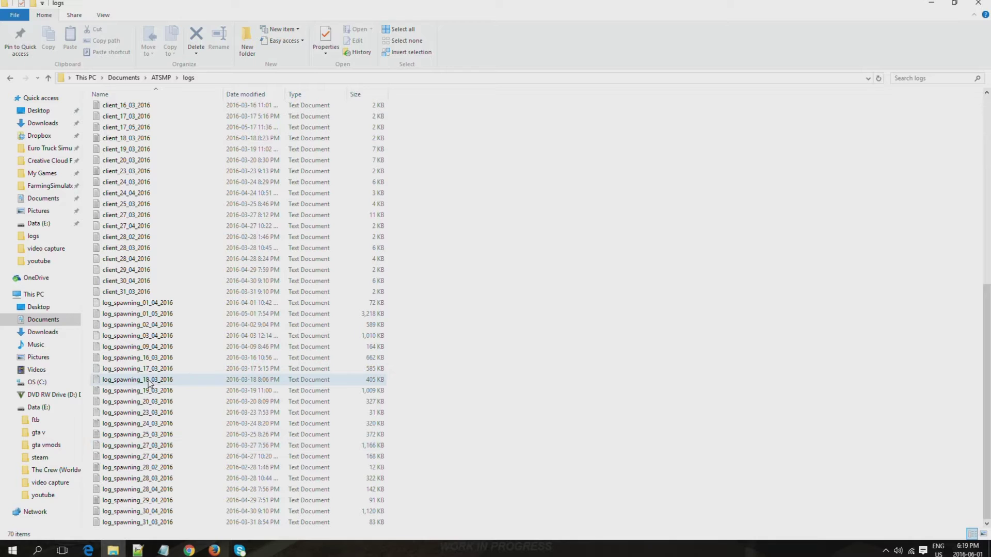
{"action": "scroll", "coordinate": [155, 393], "scroll_direction": "up", "scroll_amount": 5}
{"action": "left_click", "coordinate": [978, 3]}
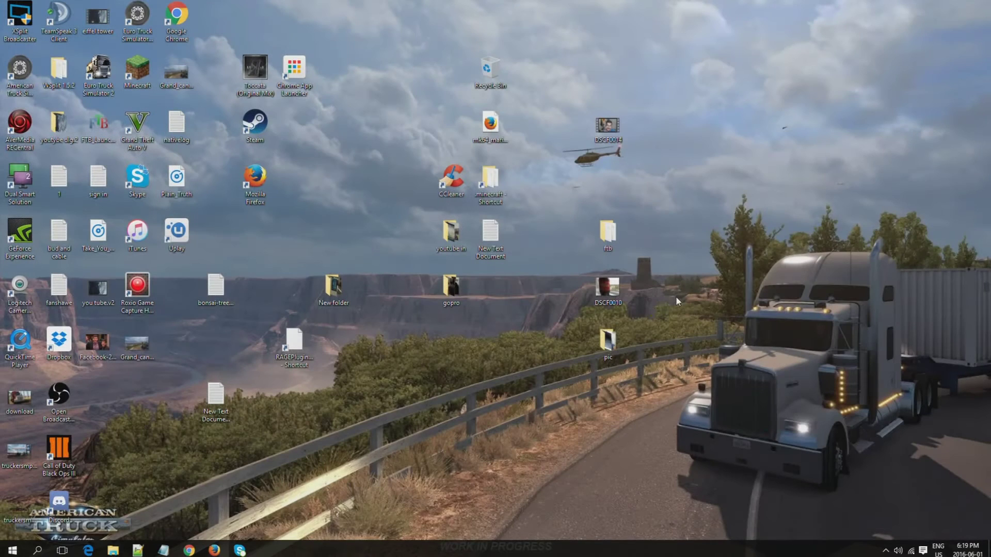